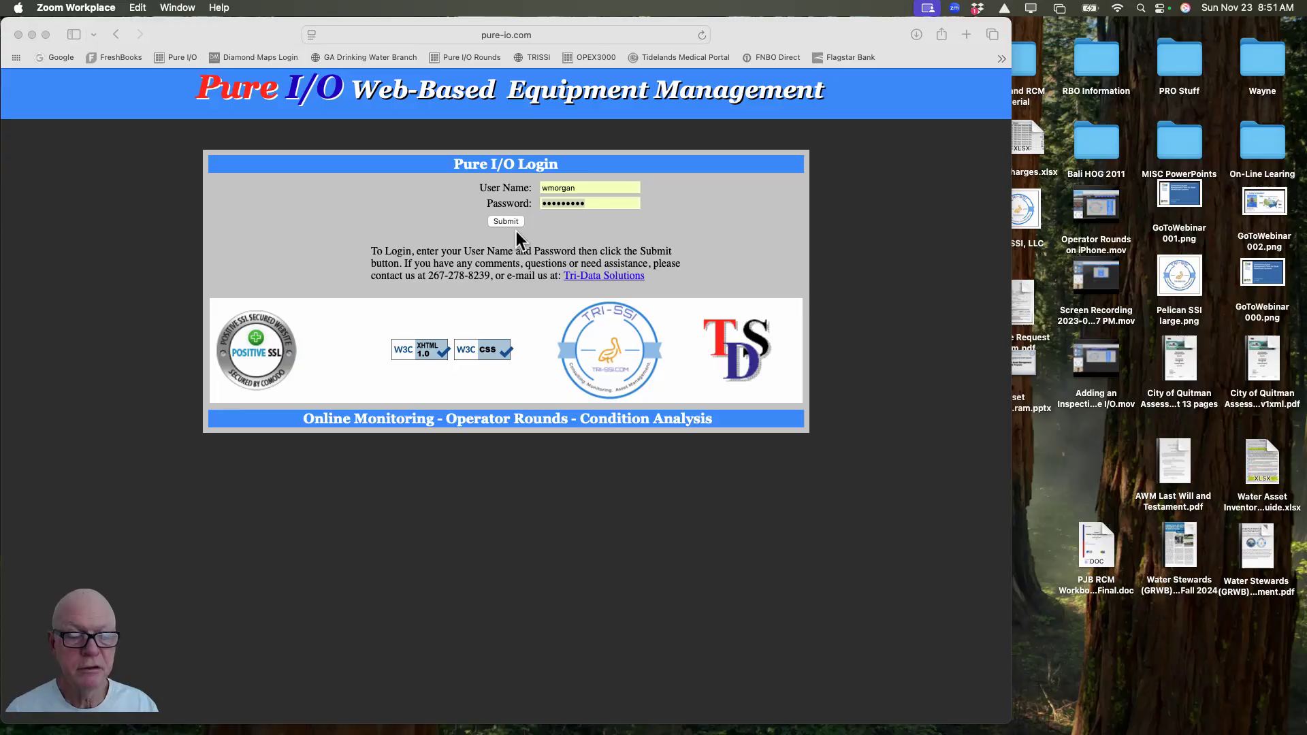
Log in with the prefilled credentials and open the Ware County Vehicle Maintenance database.
left_click(509, 219)
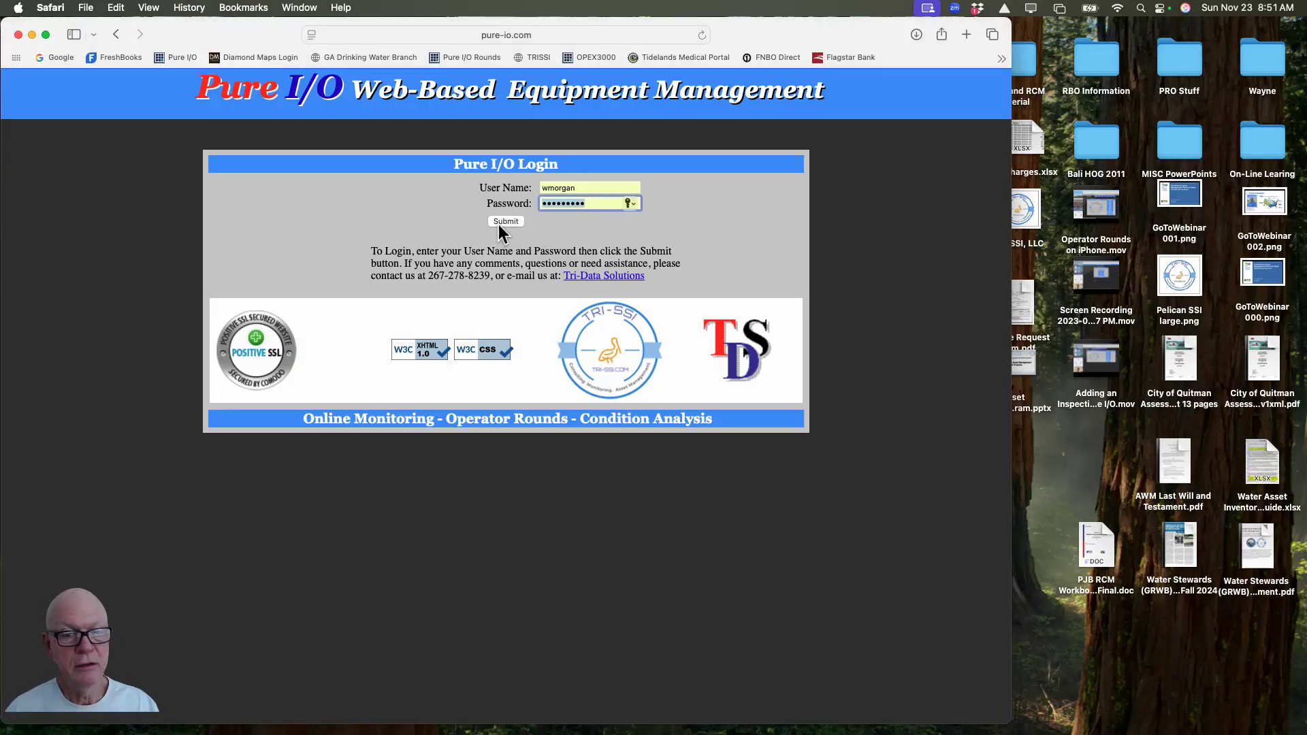
left_click(508, 226)
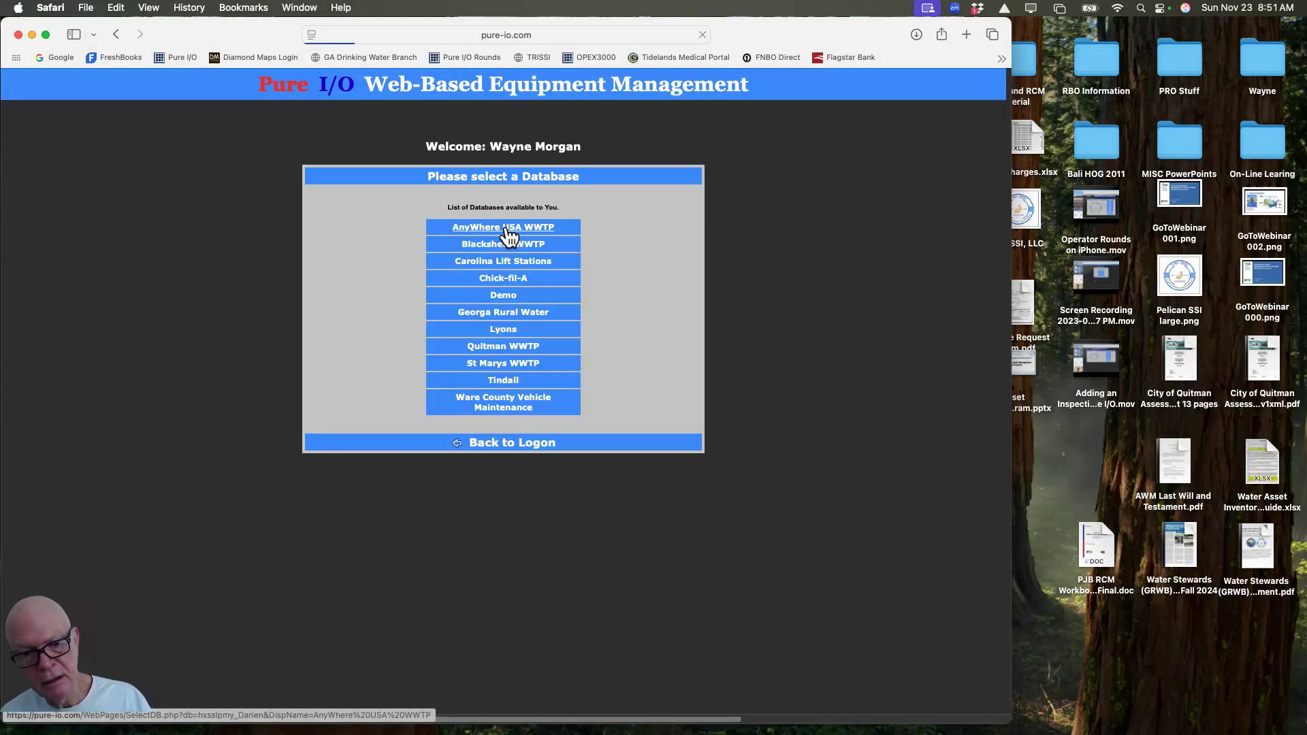
left_click(521, 405)
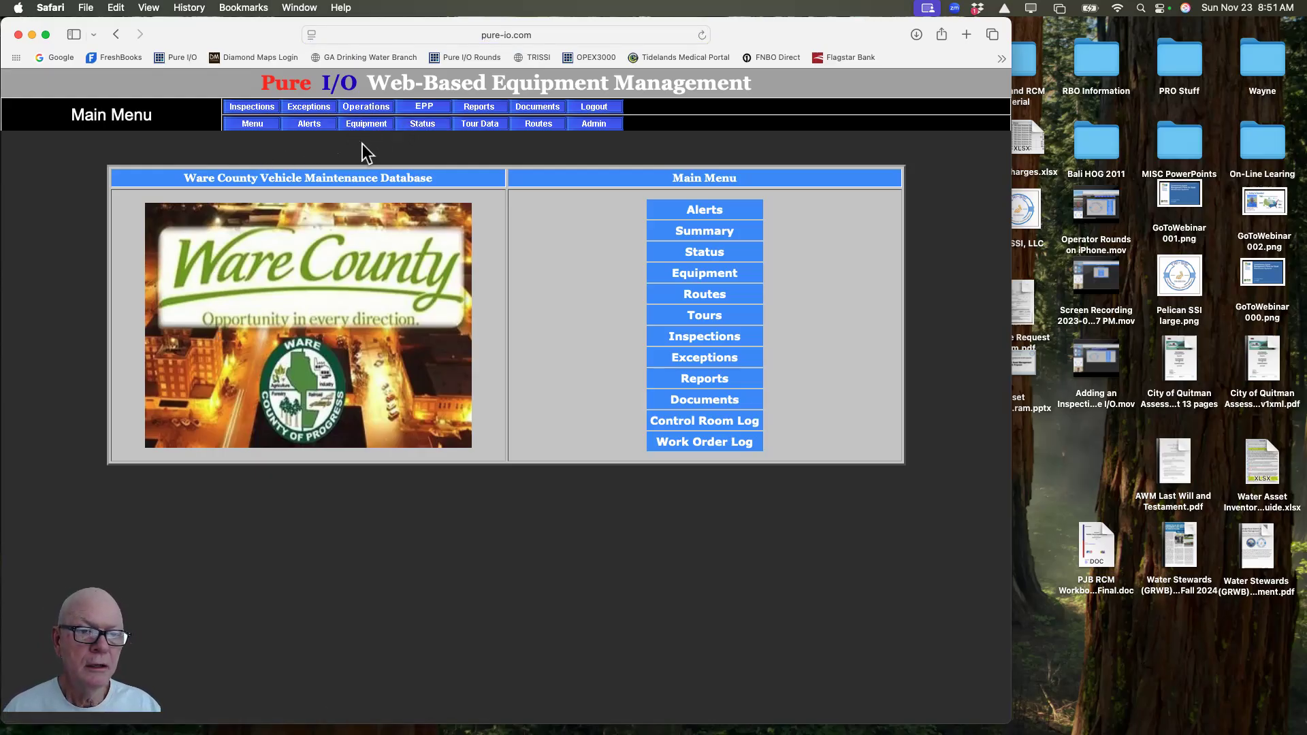
Open the equipment selection and expand the system tree through Ware County to the Vehicle Maintenance departments.
left_click(374, 125)
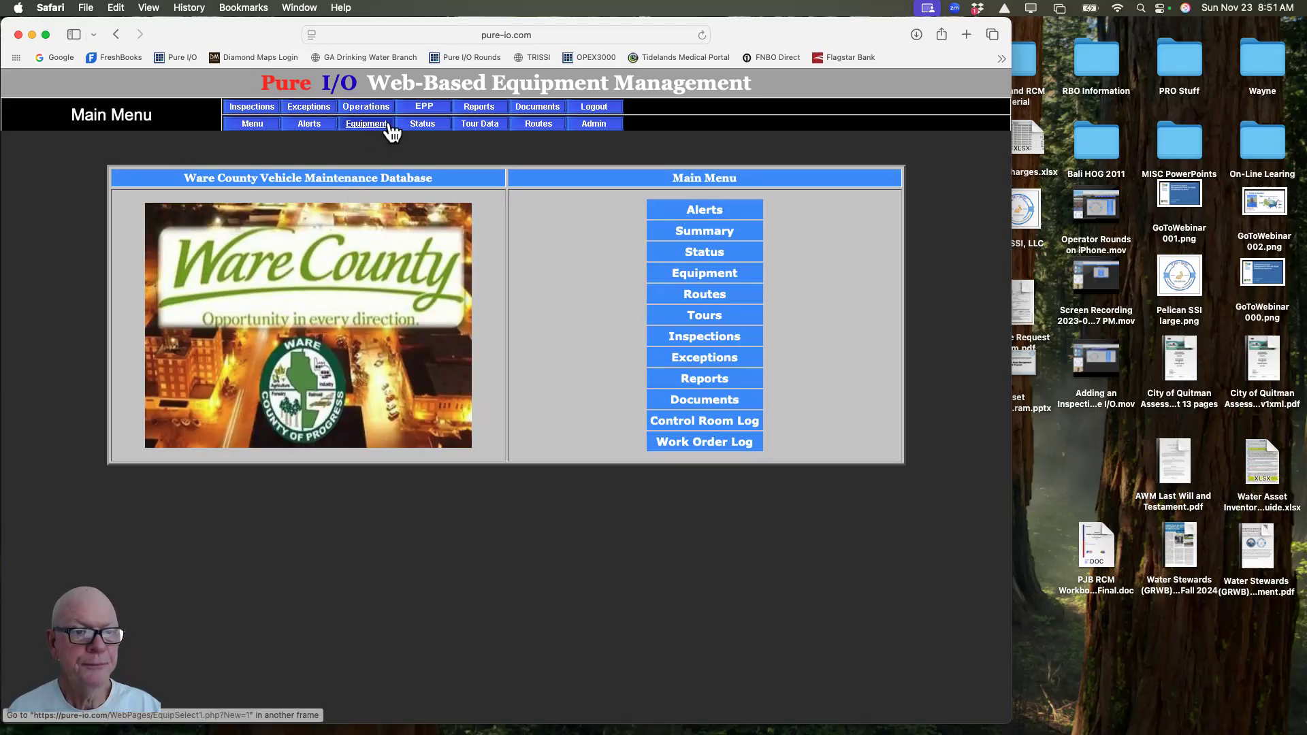
left_click(389, 126)
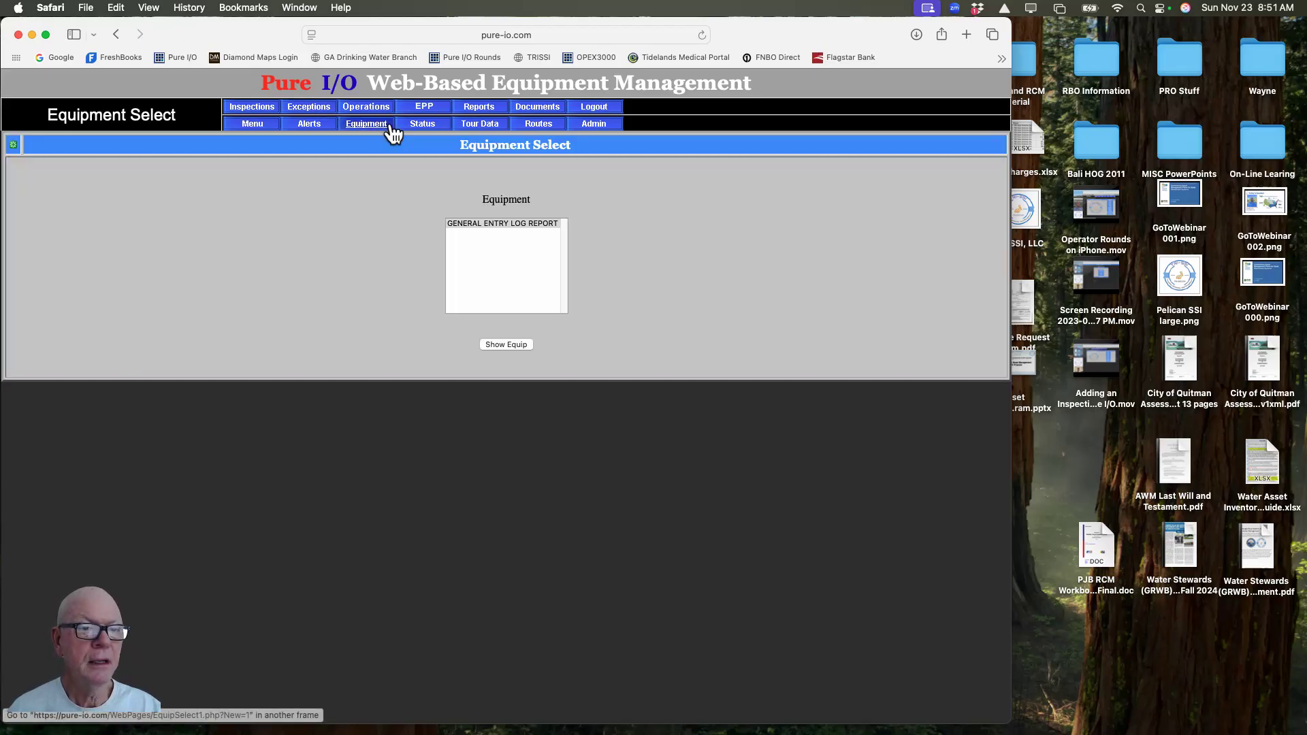
left_click(14, 146)
left_click(11, 177)
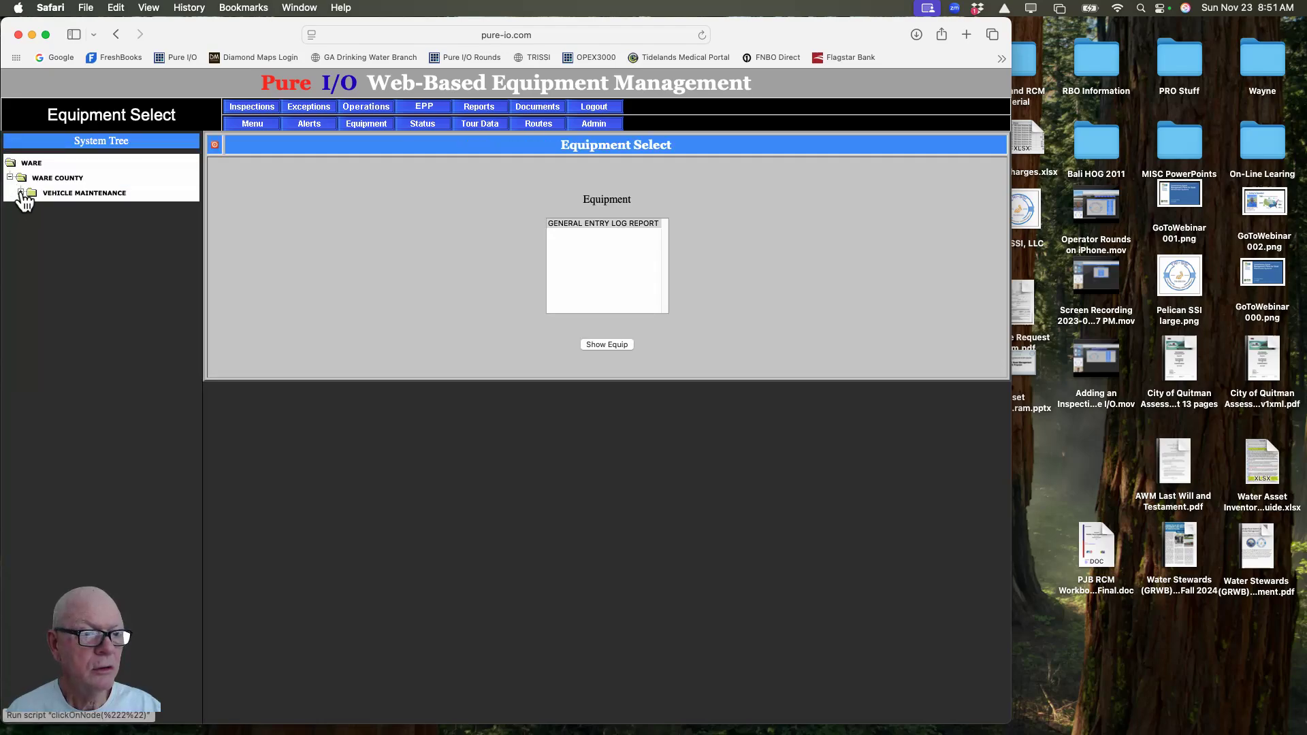
left_click(21, 194)
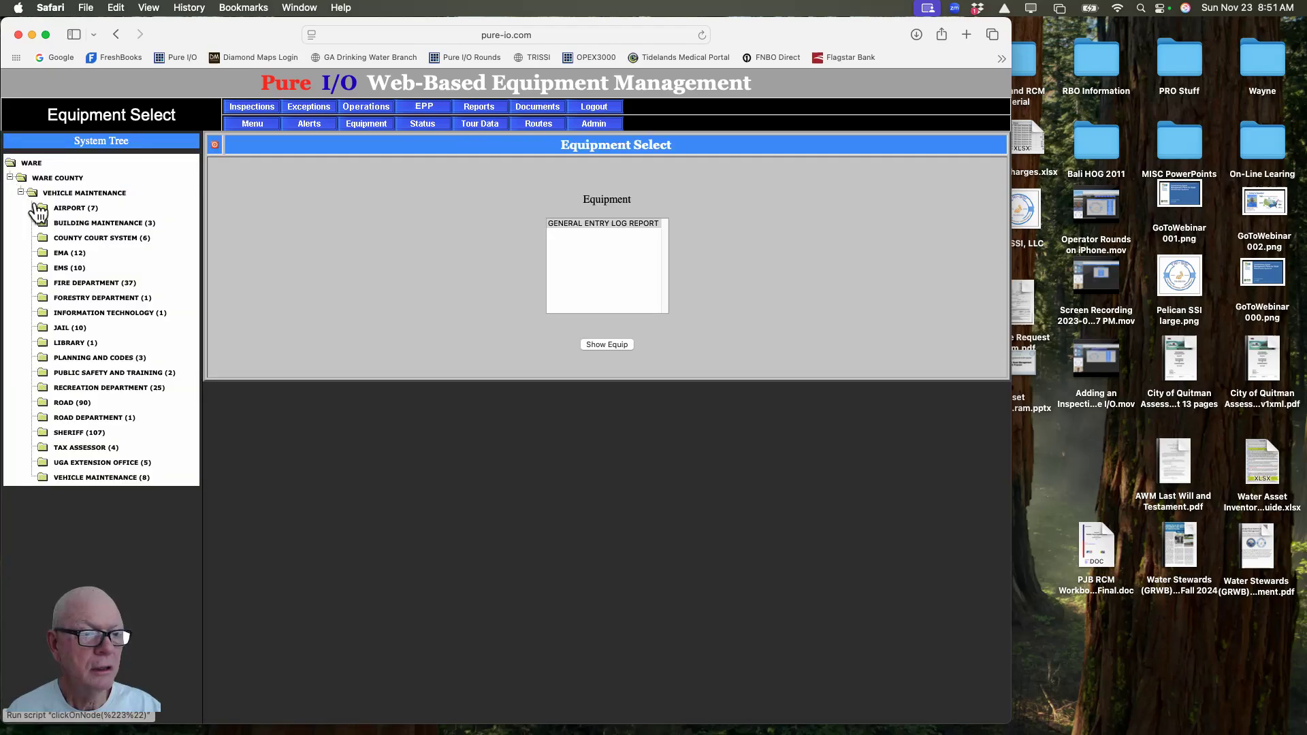
Choose the Airport department and display the equipment record for 46007 - Chevy - Express.
left_click(215, 145)
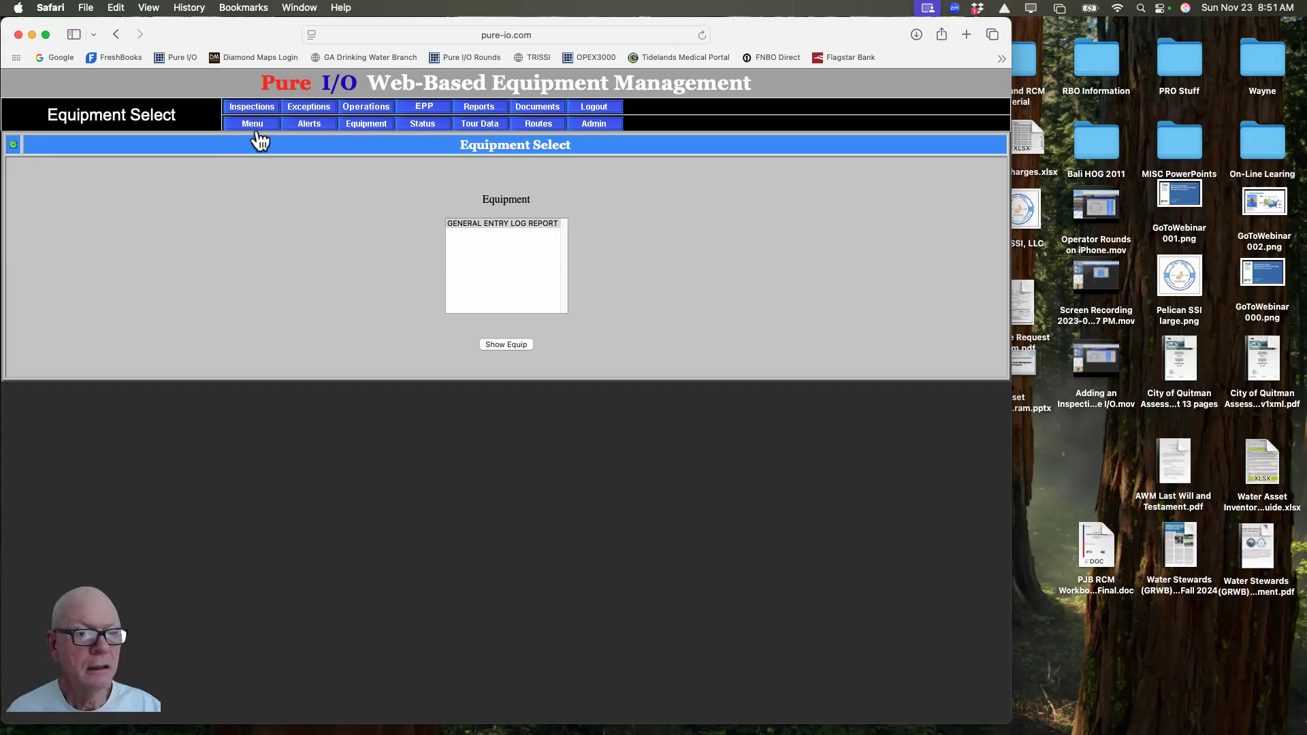
left_click(13, 145)
left_click(73, 209)
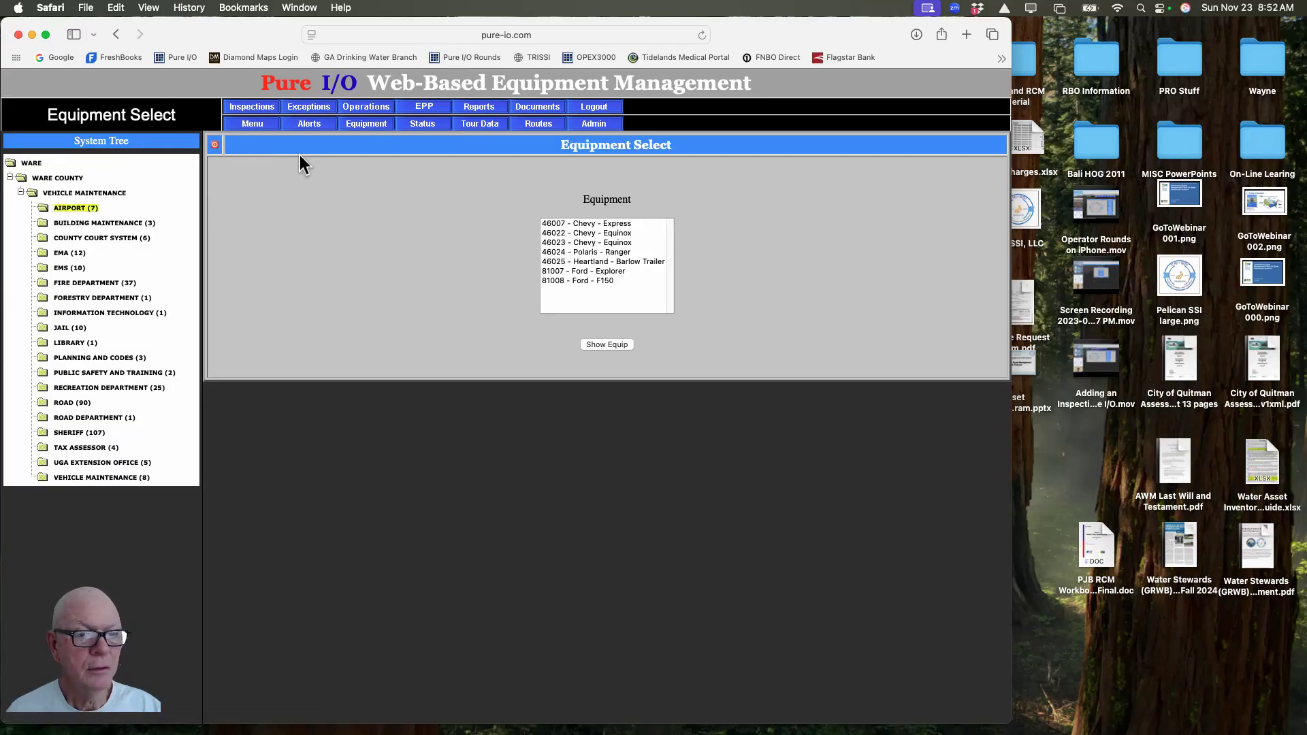
left_click(215, 146)
left_click(484, 226)
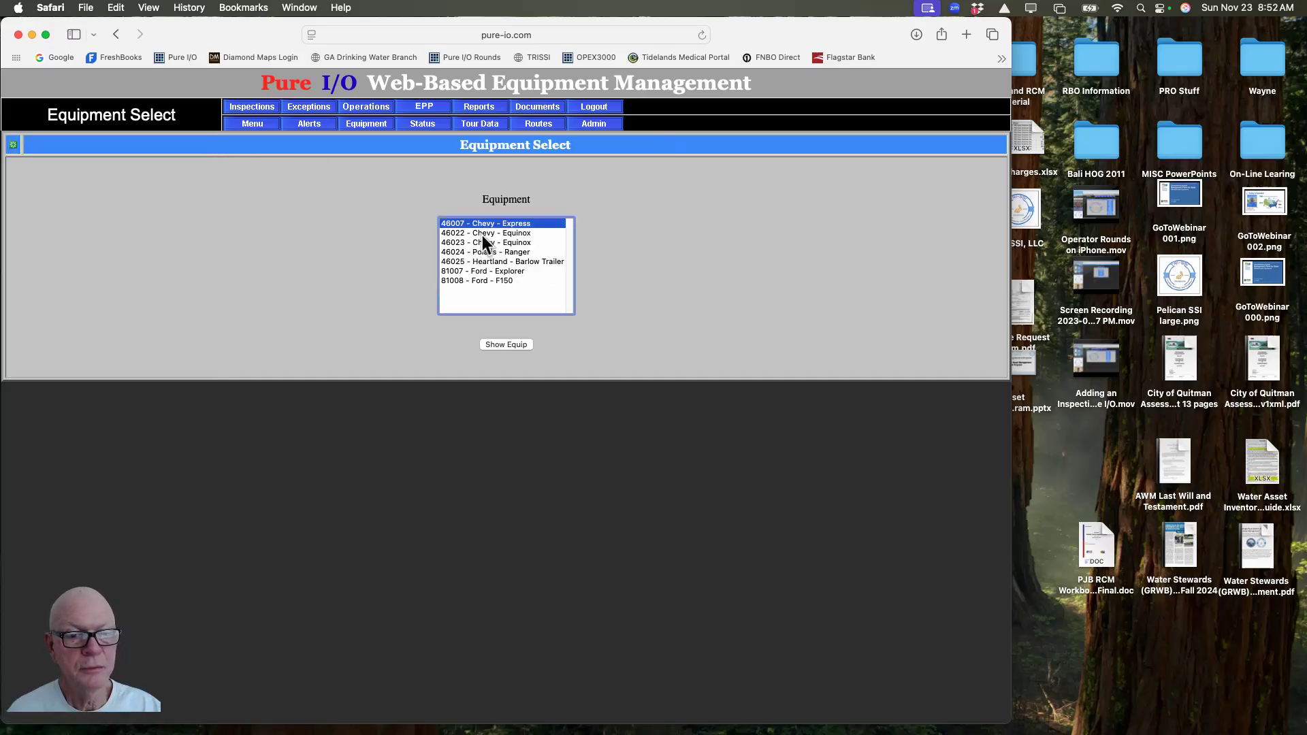
left_click(507, 345)
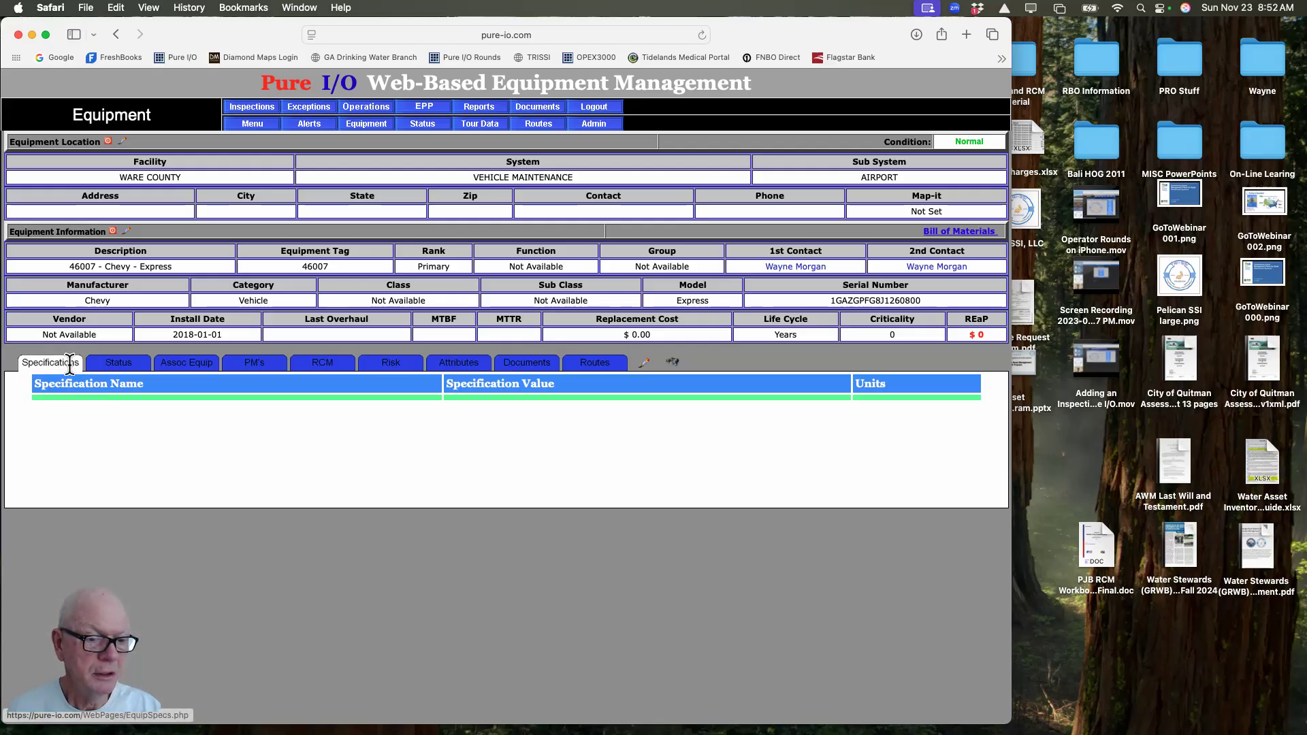
Review the vehicle's status, associated equipment, PM's and RCM information.
left_click(139, 373)
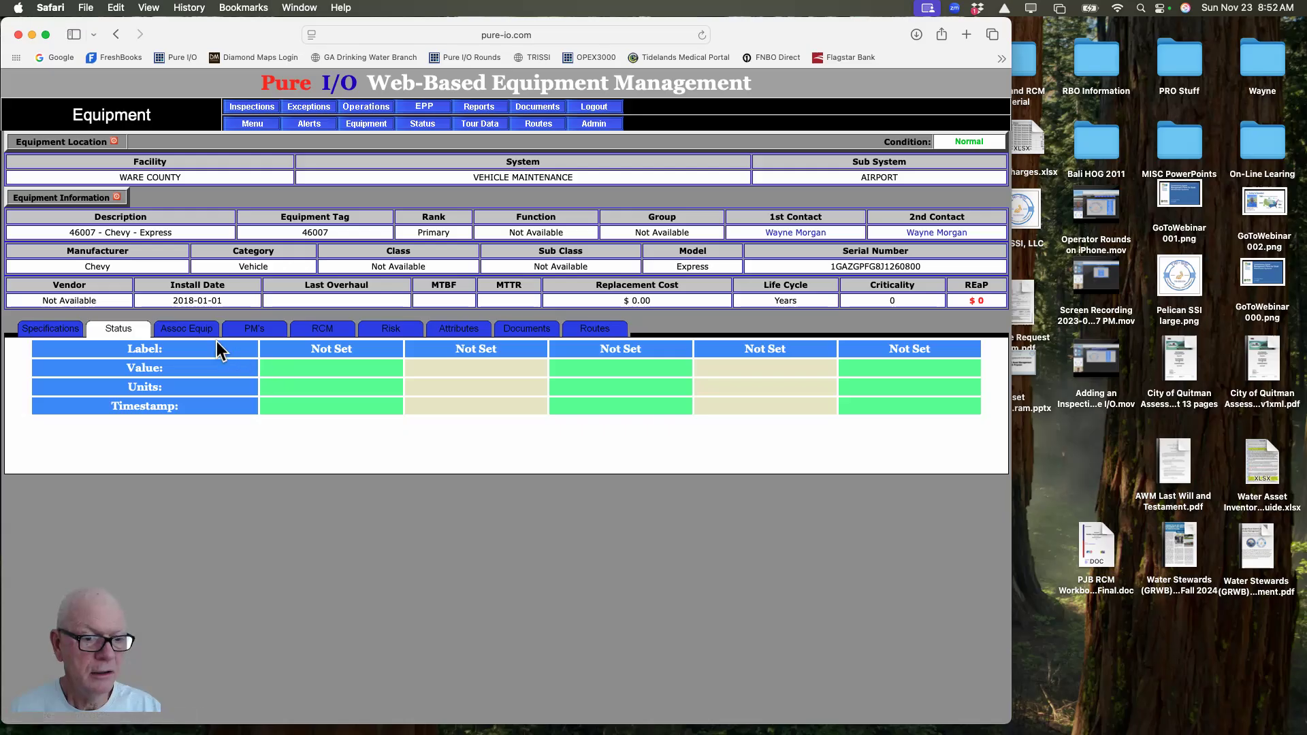
left_click(196, 329)
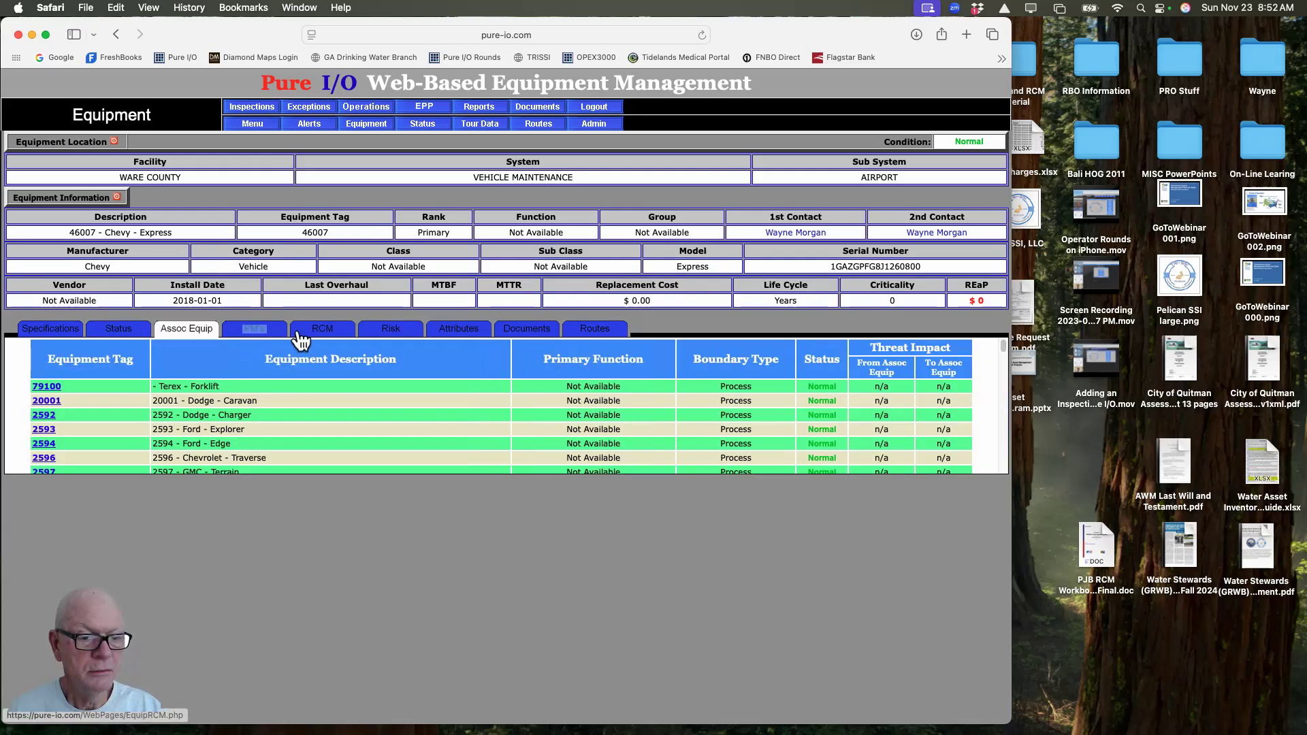
left_click(276, 331)
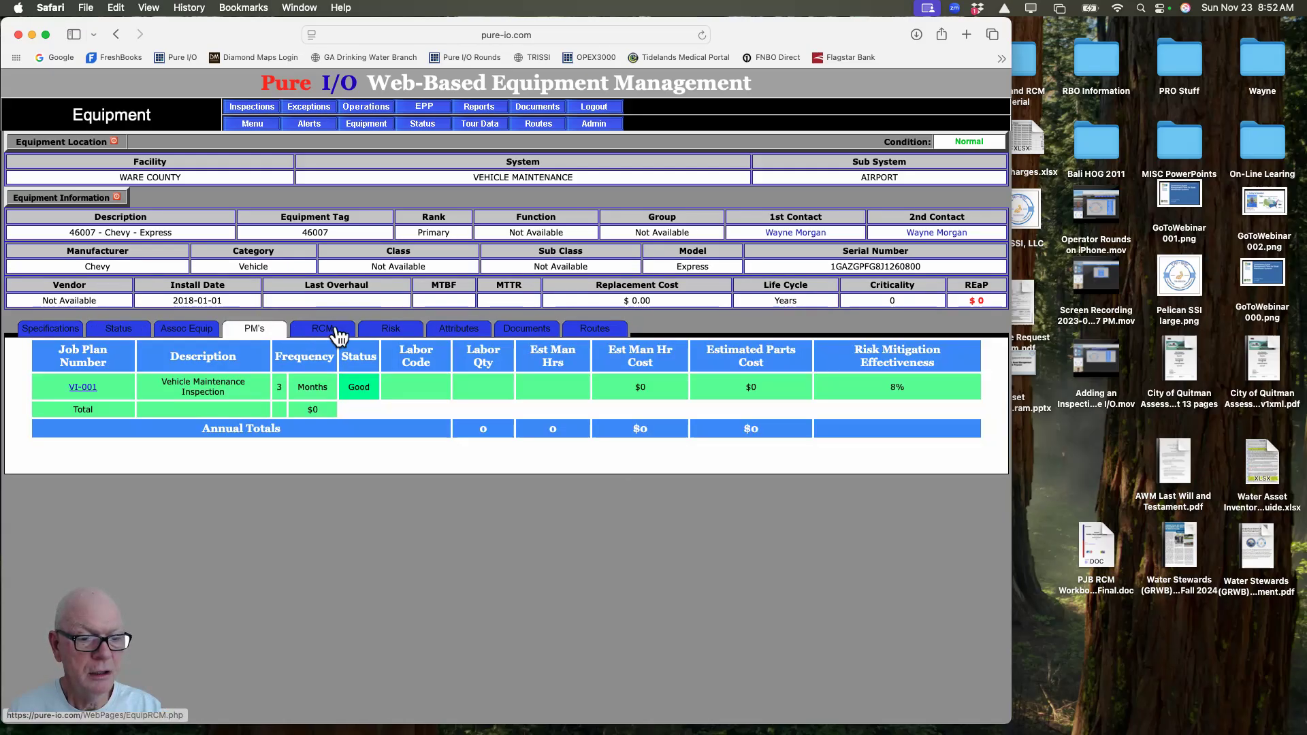
left_click(339, 333)
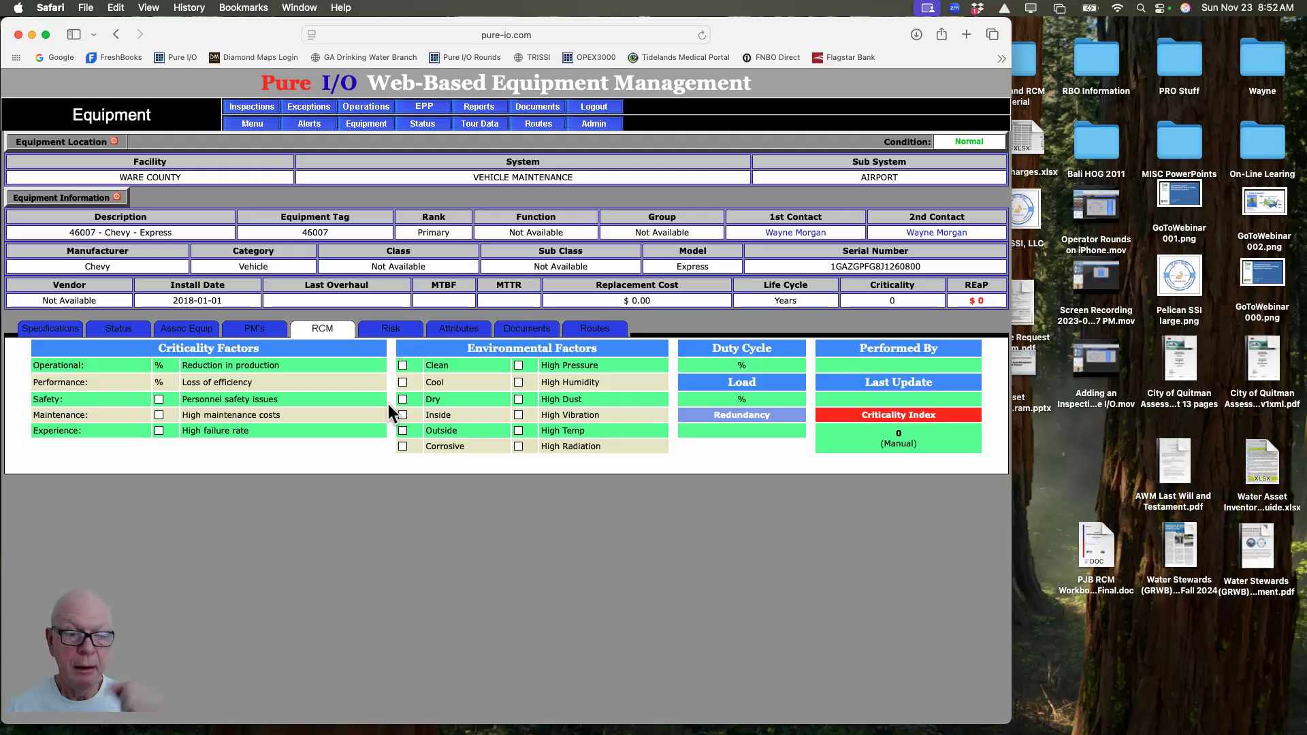
Go to the vehicle's documents and open a blank form for adding a document.
left_click(541, 332)
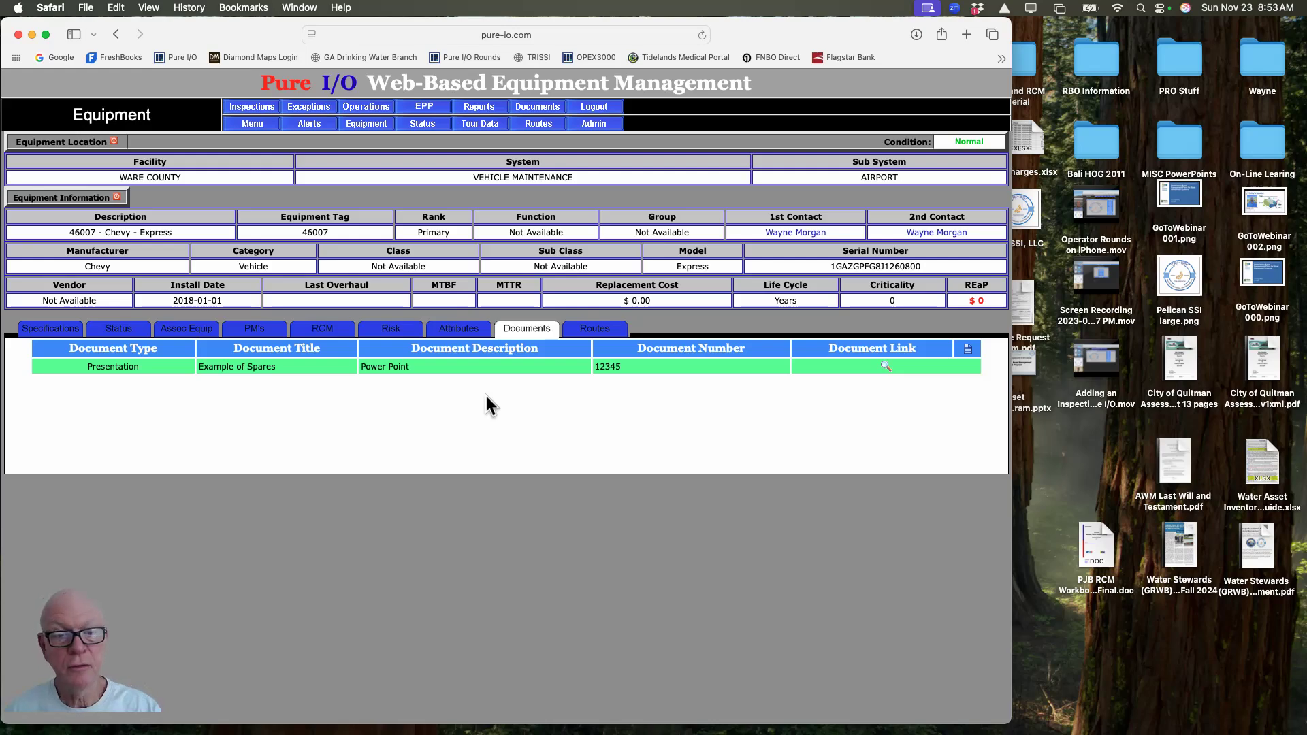
left_click(968, 352)
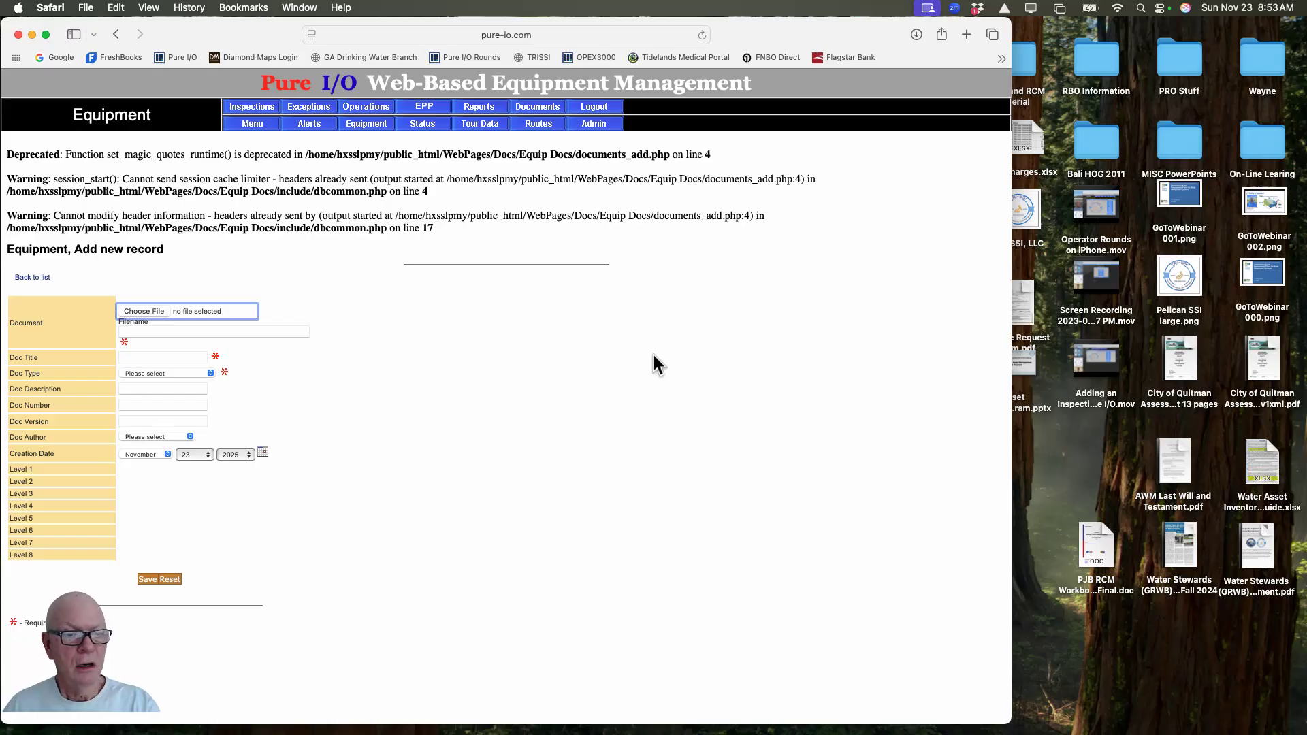
left_click(116, 35)
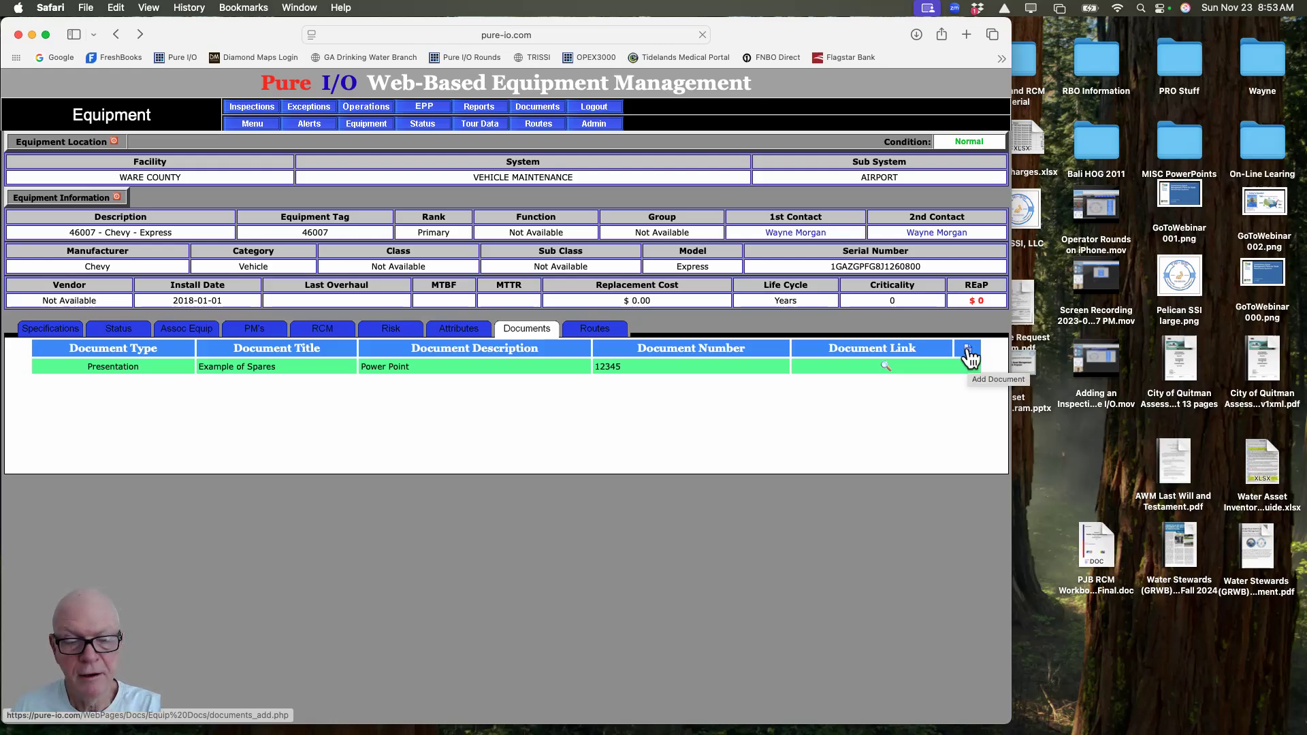
left_click(967, 350)
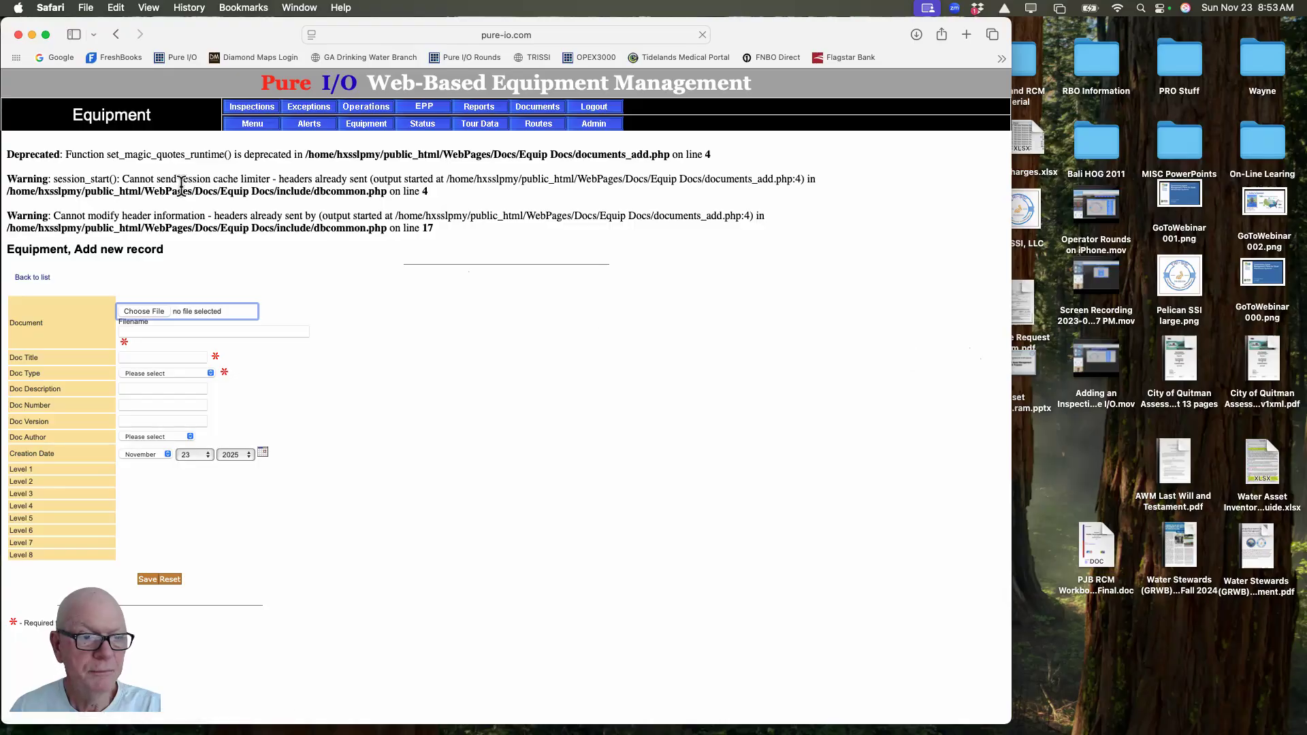
left_click_drag(92, 154, 237, 237)
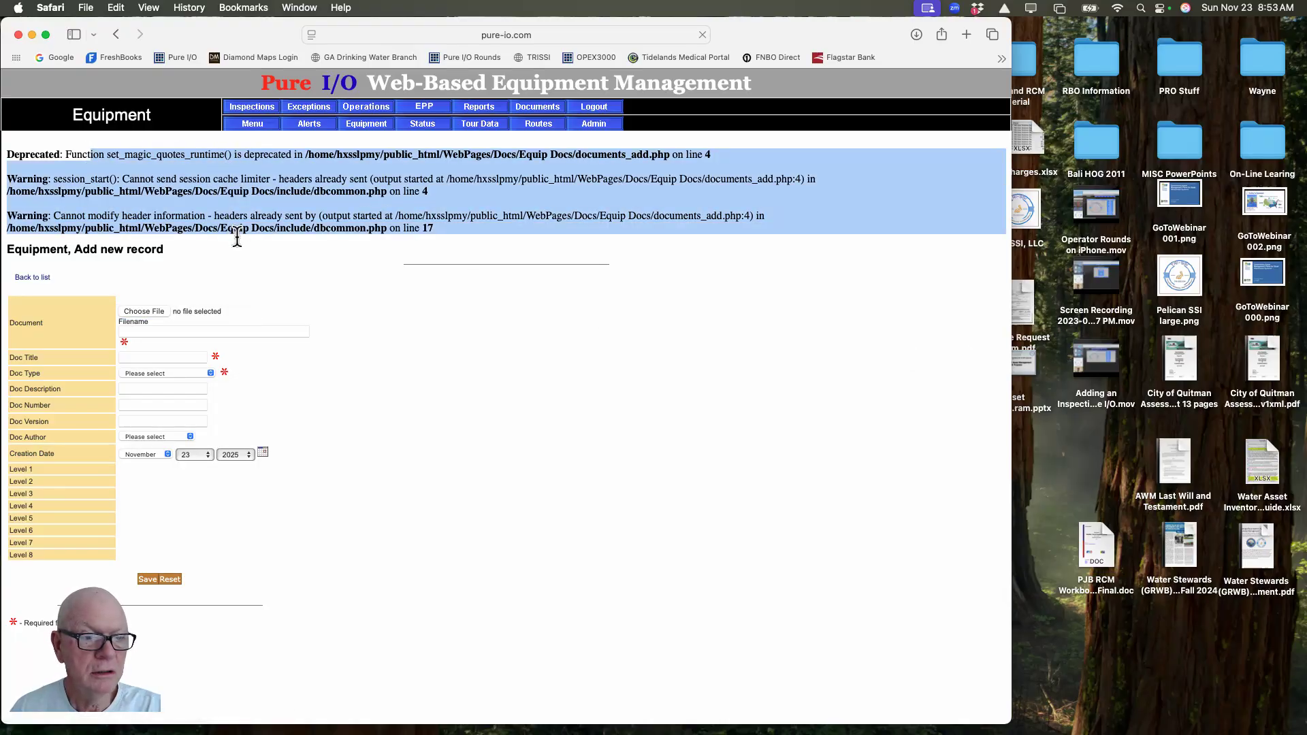
left_click(332, 253)
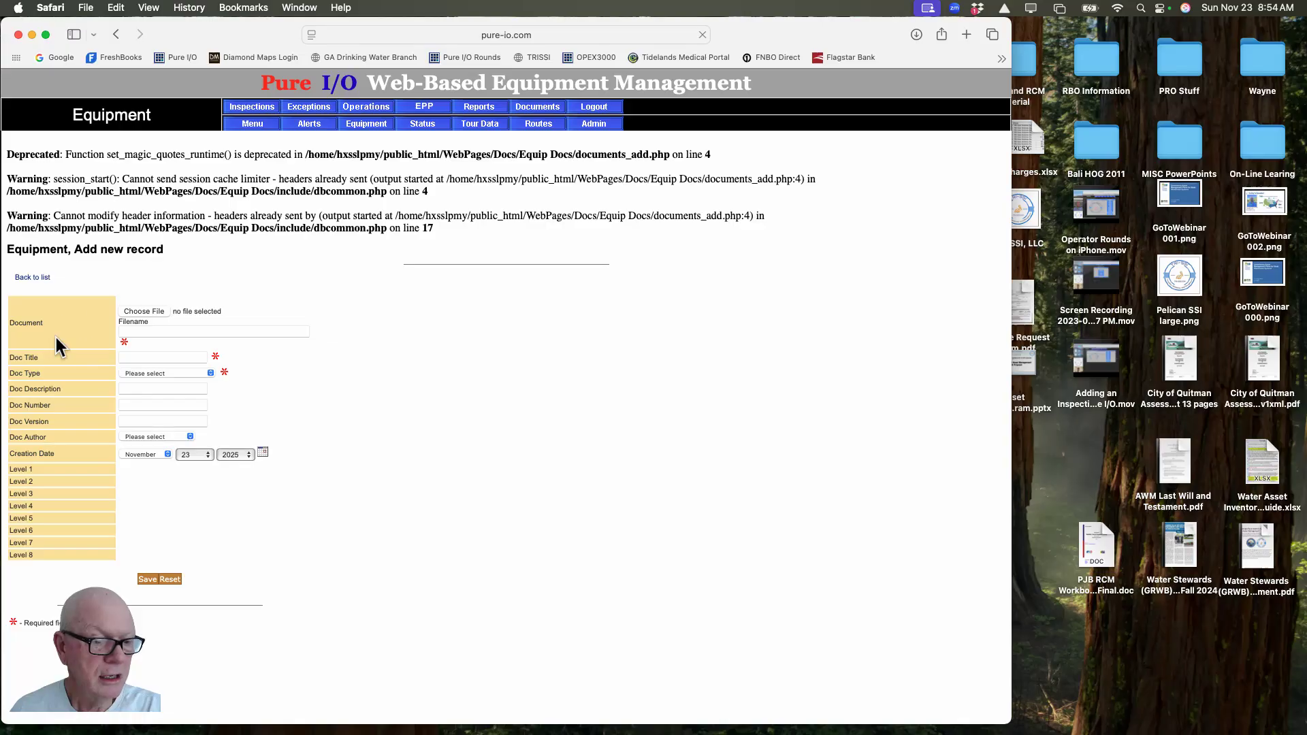
Attach the 46007 Chevy Express PDF from the Downloads folder to the new document record.
left_click(154, 312)
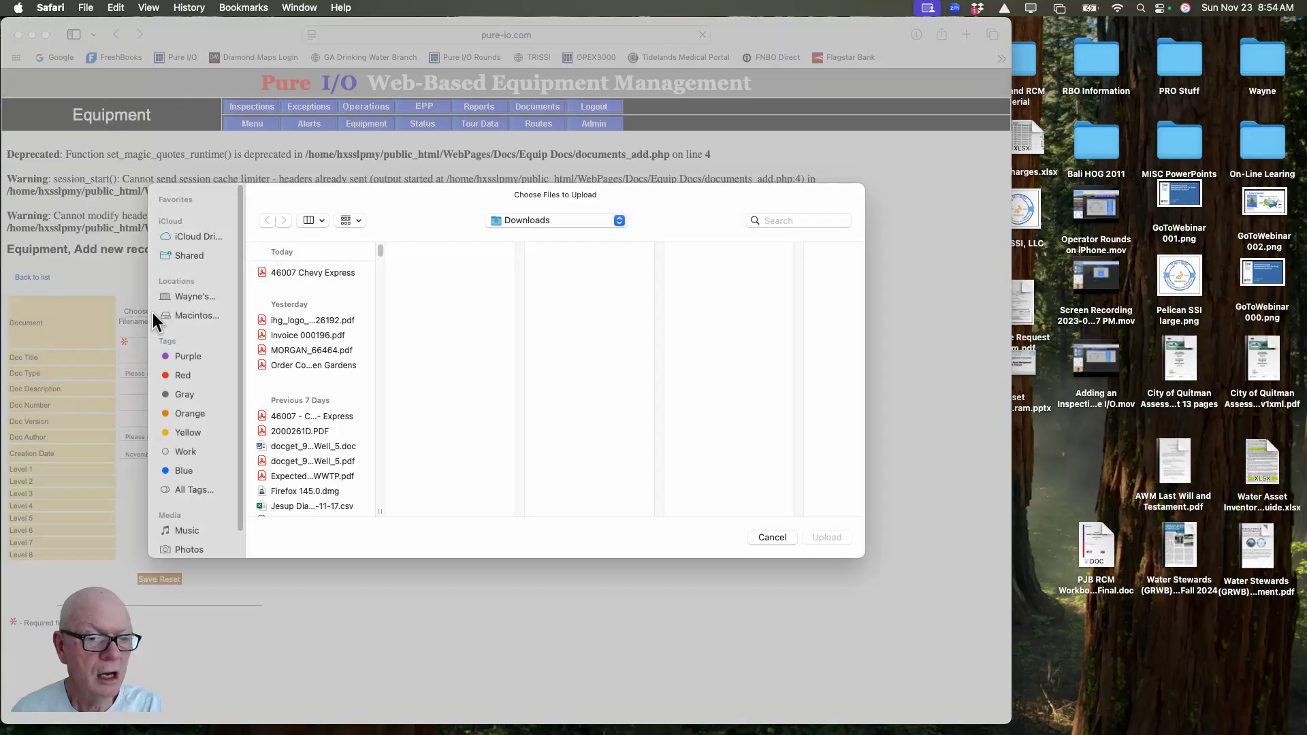
left_click(300, 272)
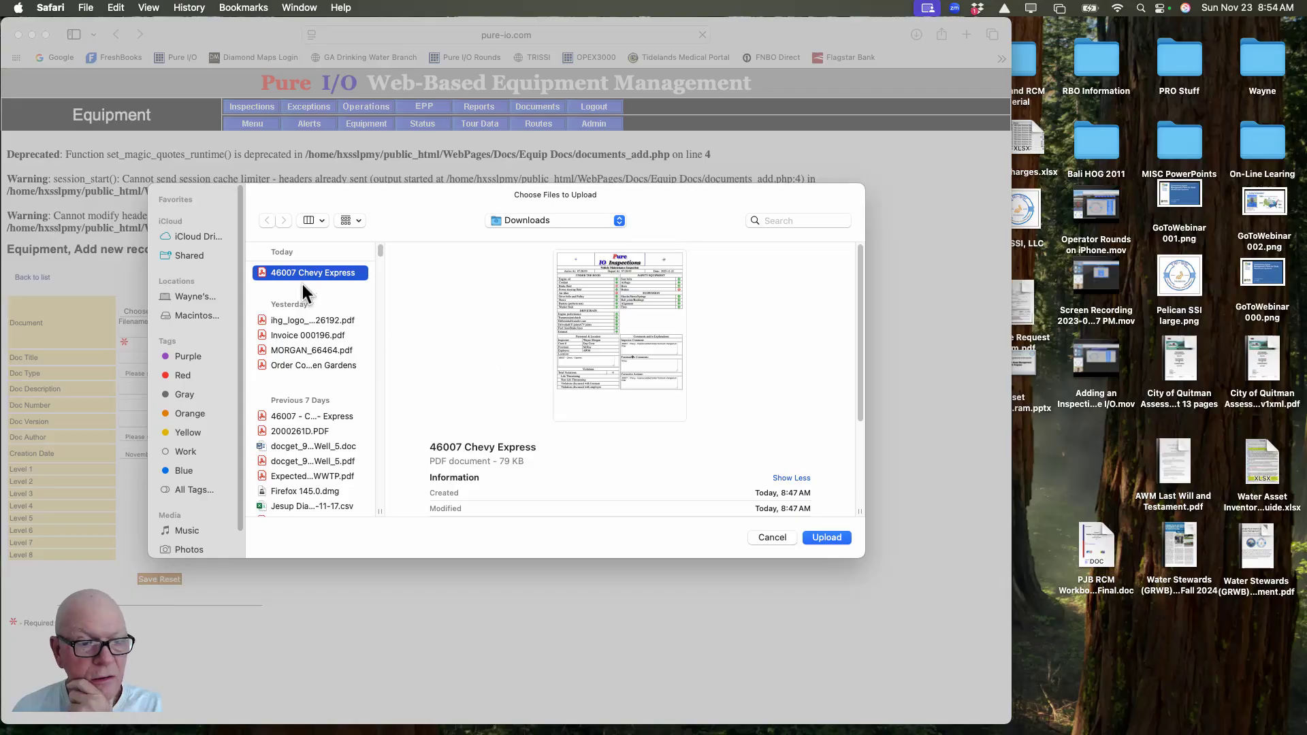
left_click(826, 537)
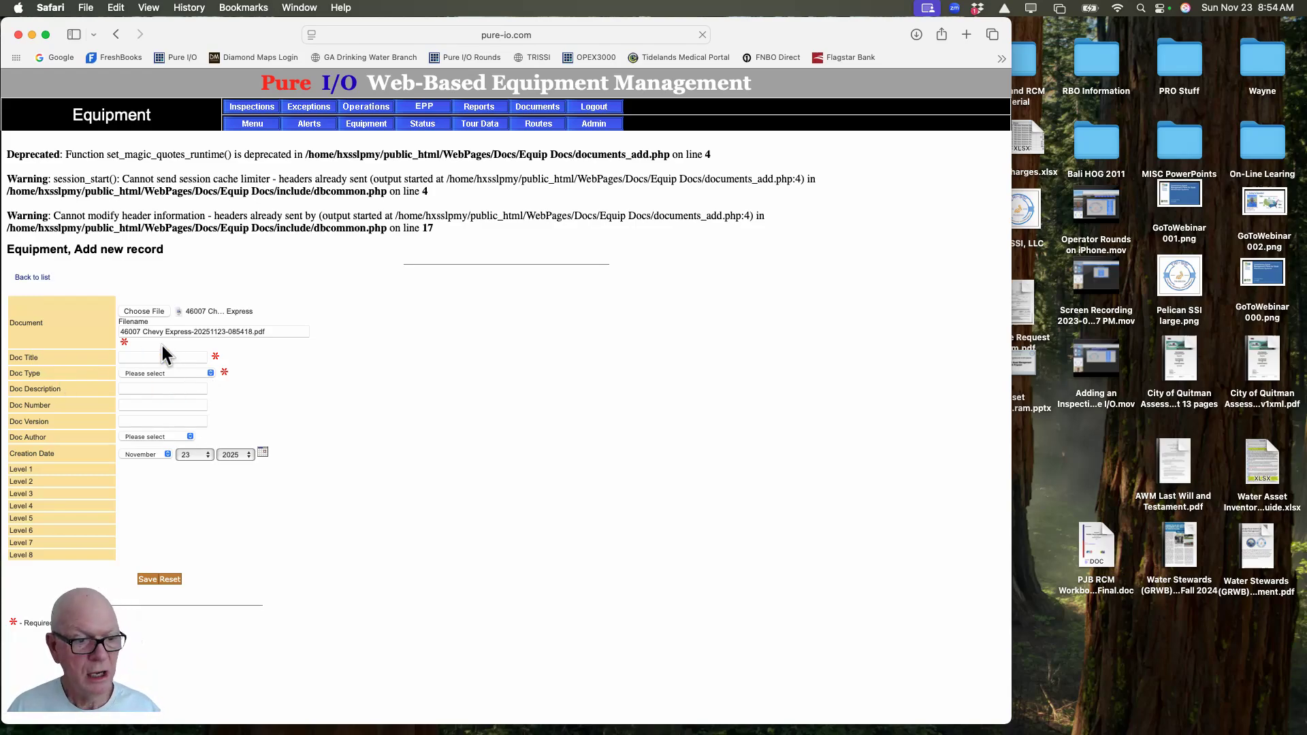
Copy "46007 Chevy Express" from the filename and paste it as the document title.
left_click(141, 332)
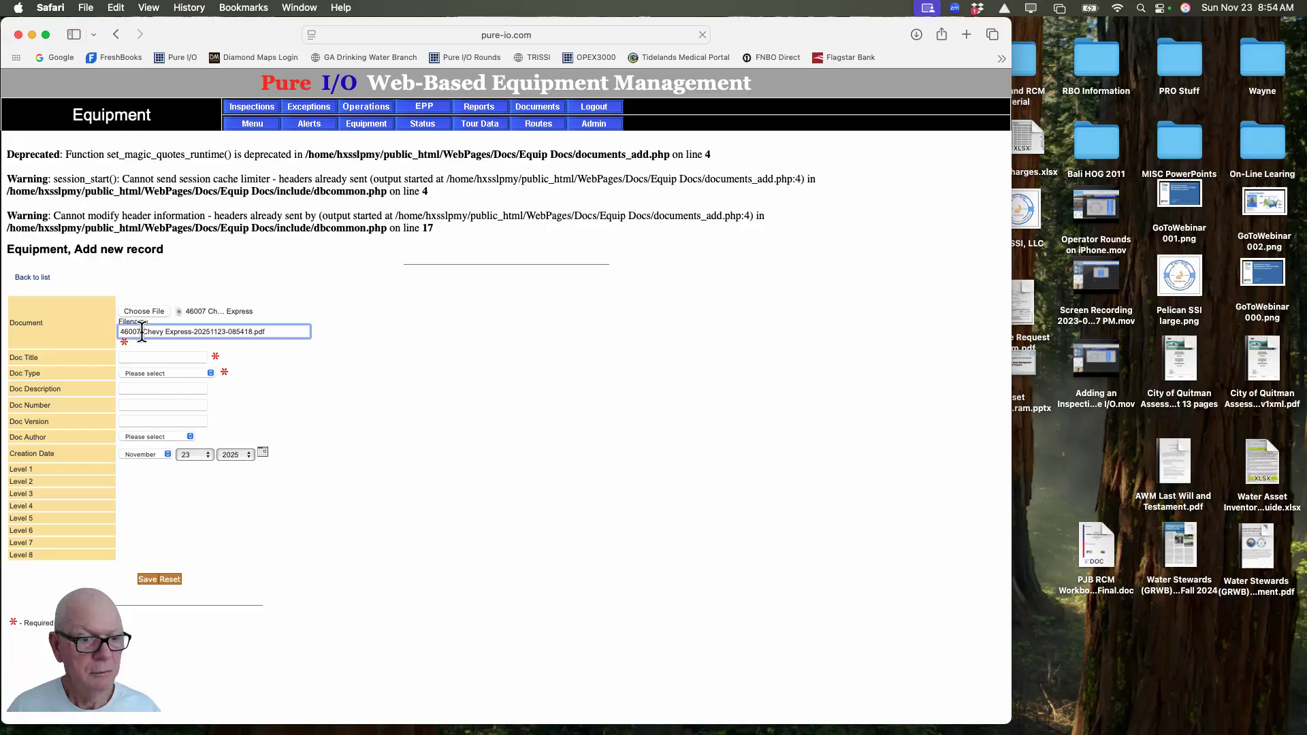
left_click_drag(141, 332, 191, 334)
key("super+c")
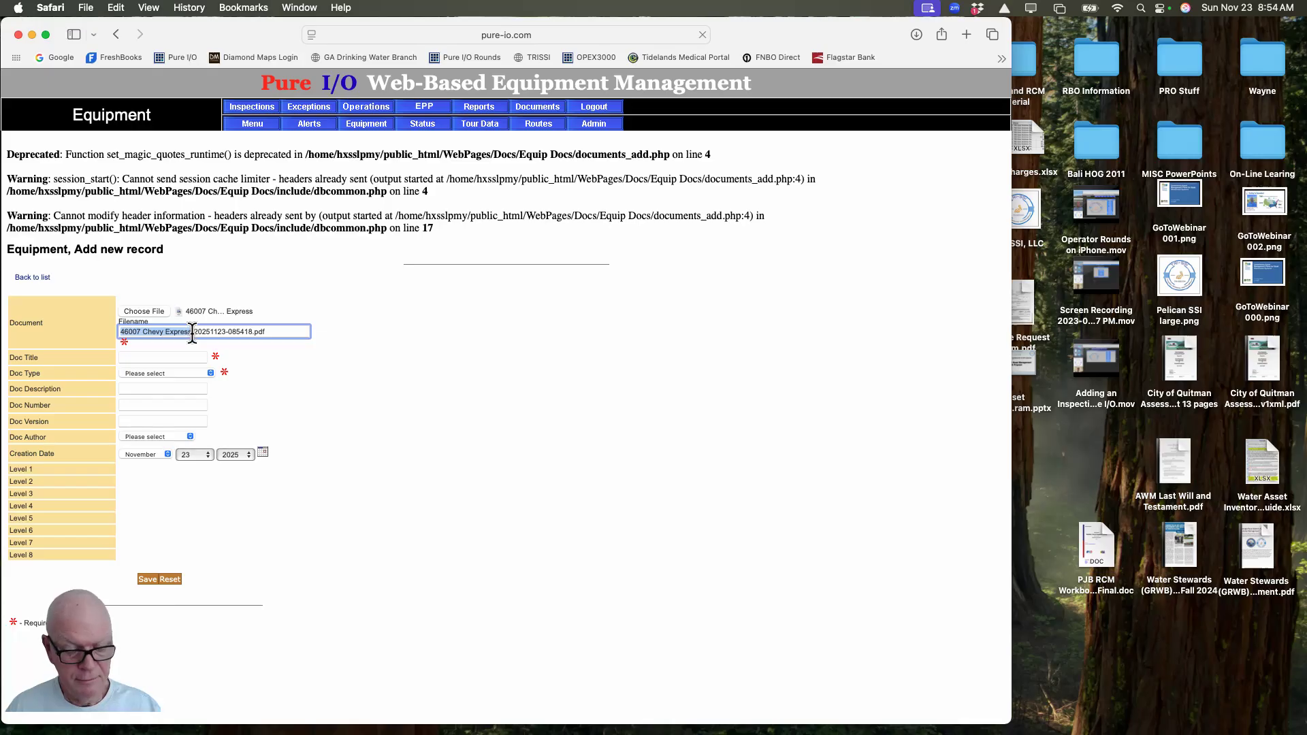
left_click(179, 357)
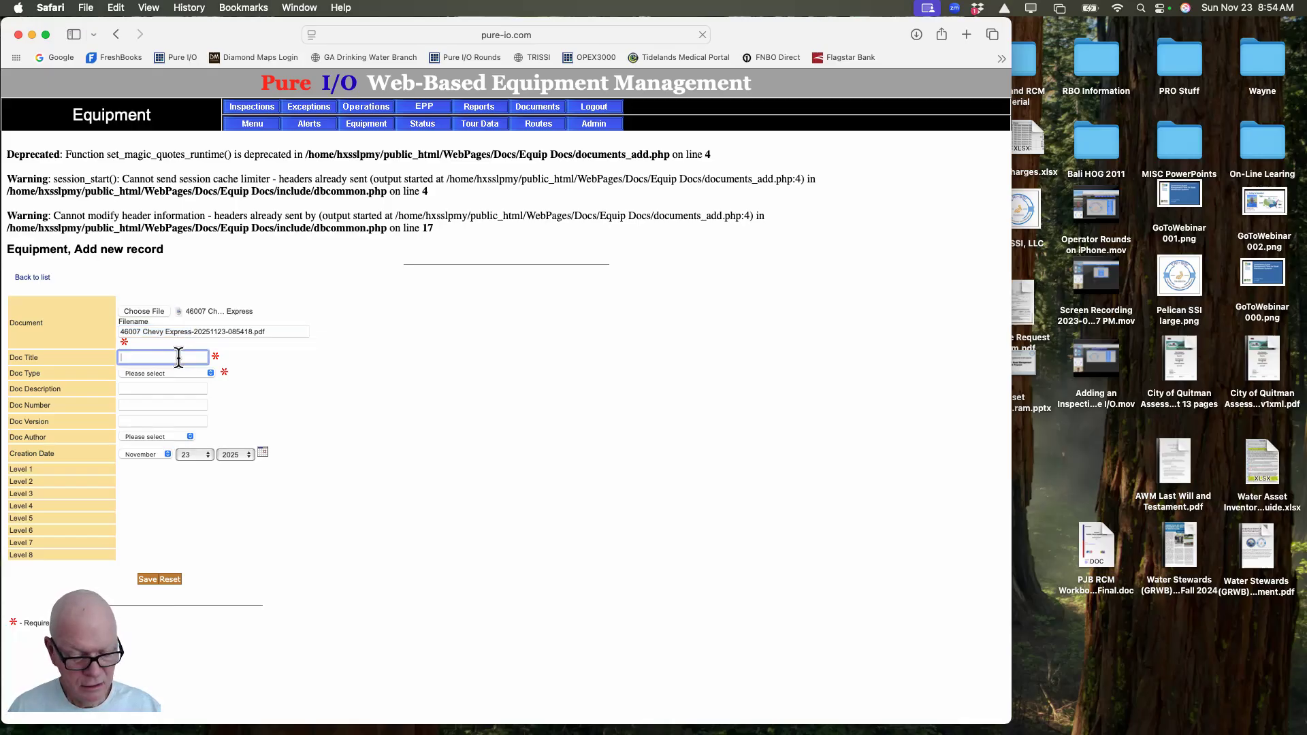
key("super+v")
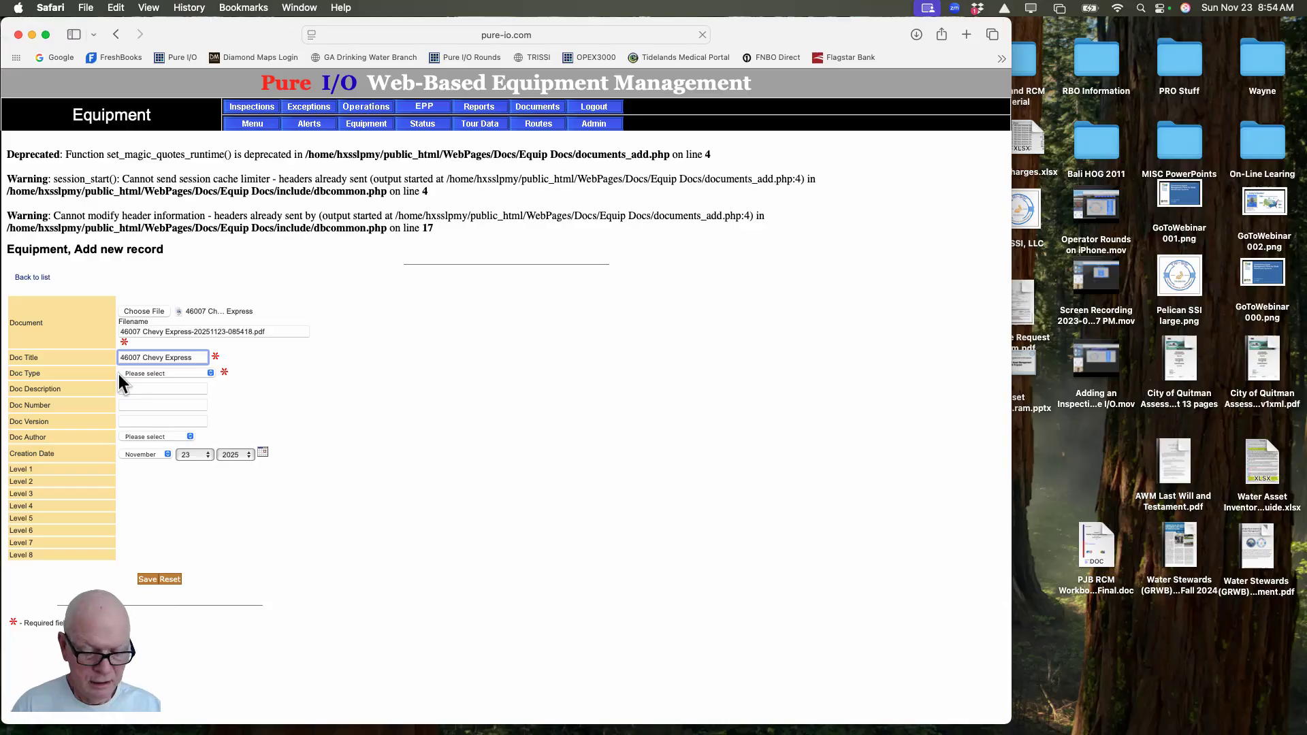
key("super+Left")
type("Inspec")
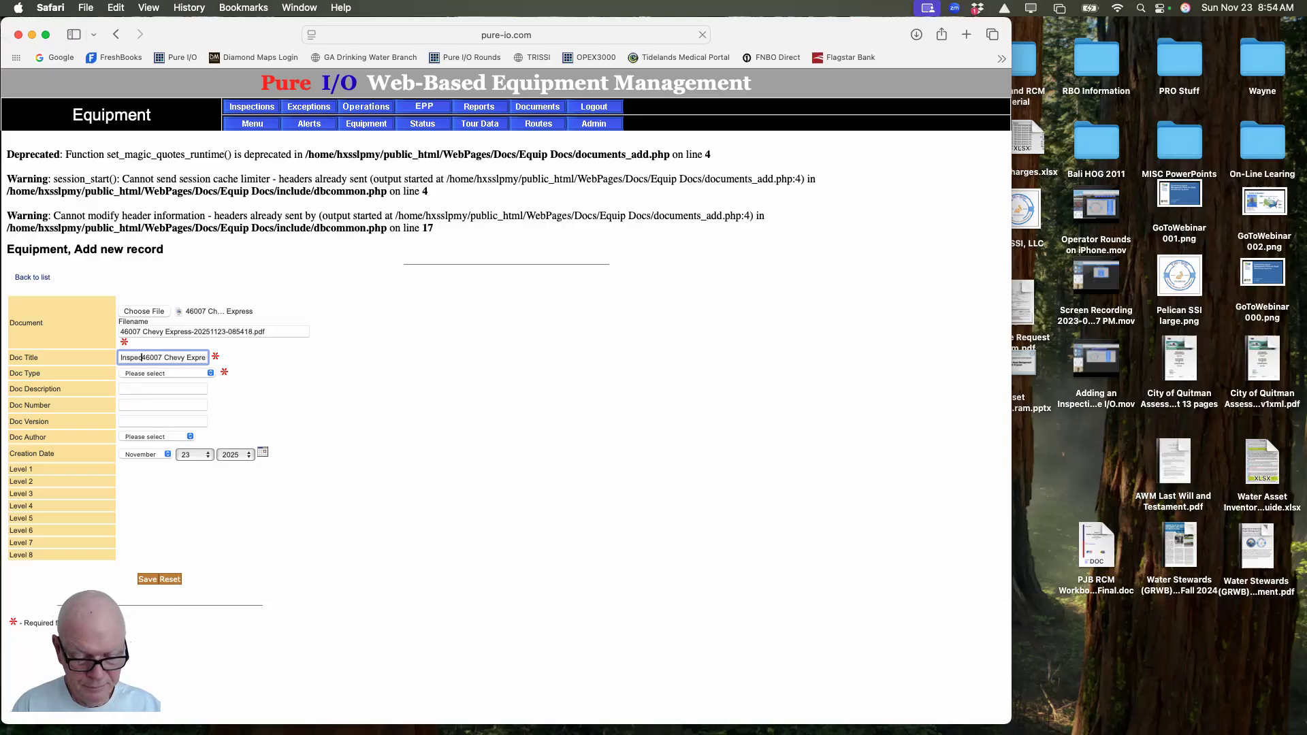
type("tion ")
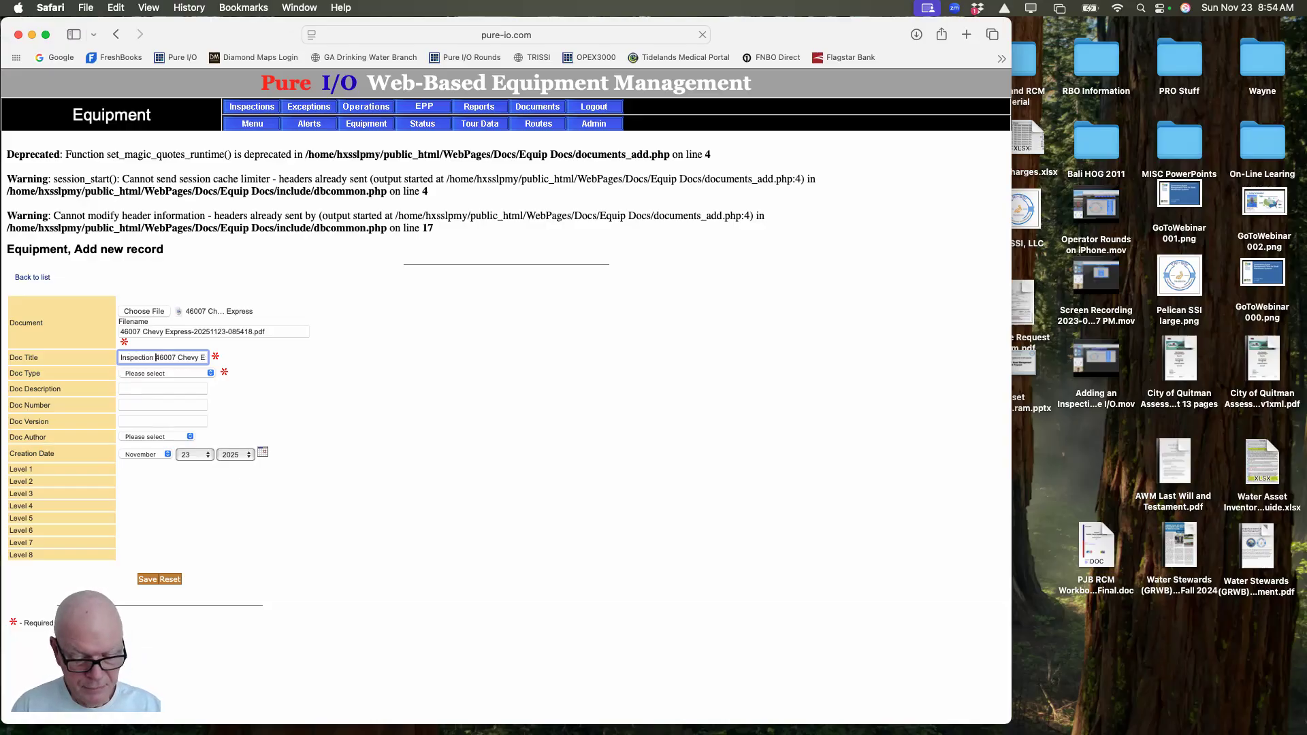
type("of")
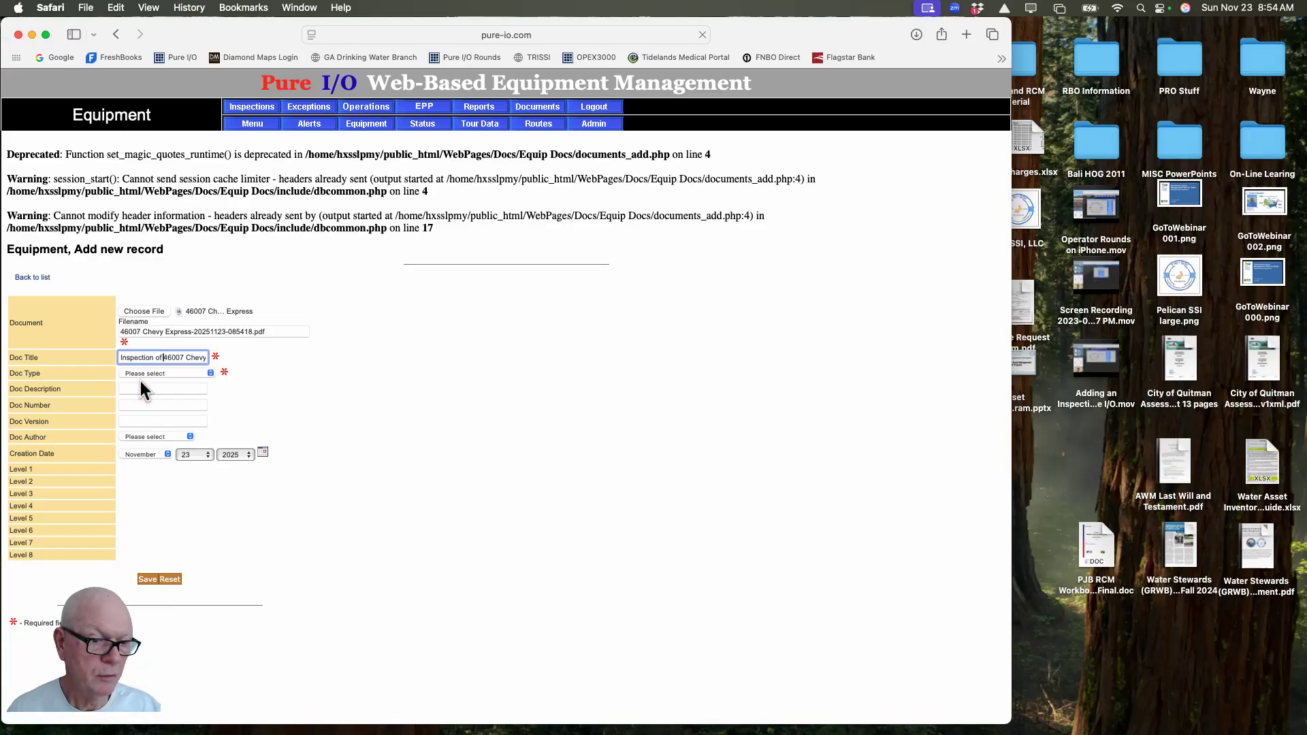
left_click_drag(123, 359, 270, 362)
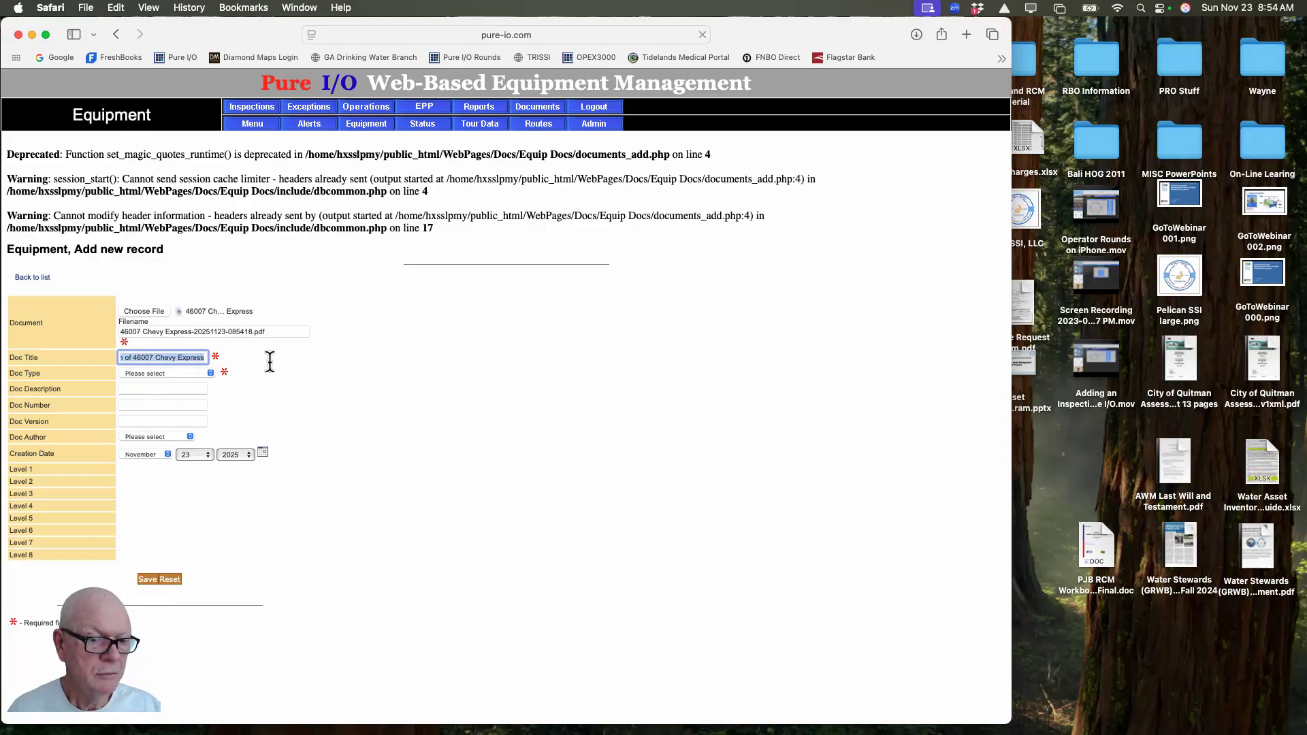
key("super+v")
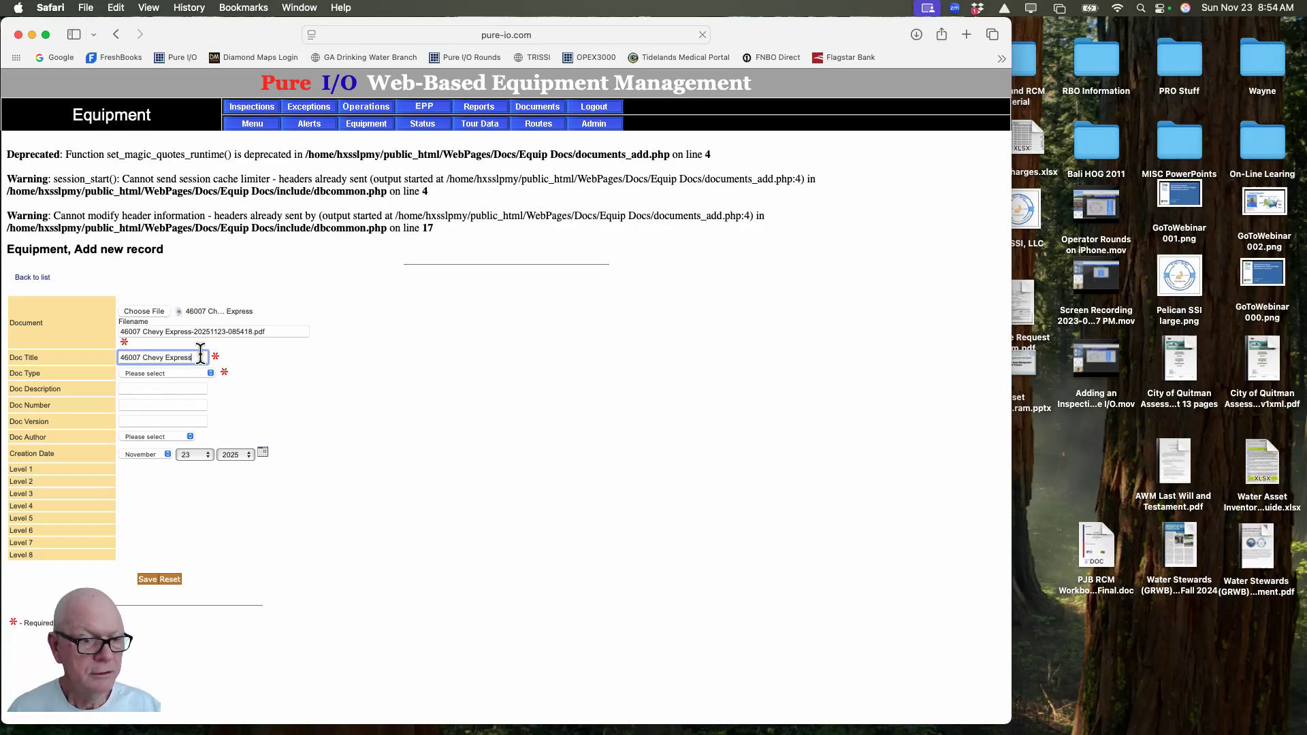
Extend the document title to read "Inspection of 46007 Chevy Express".
left_click_drag(196, 351, 120, 357)
left_click(120, 356)
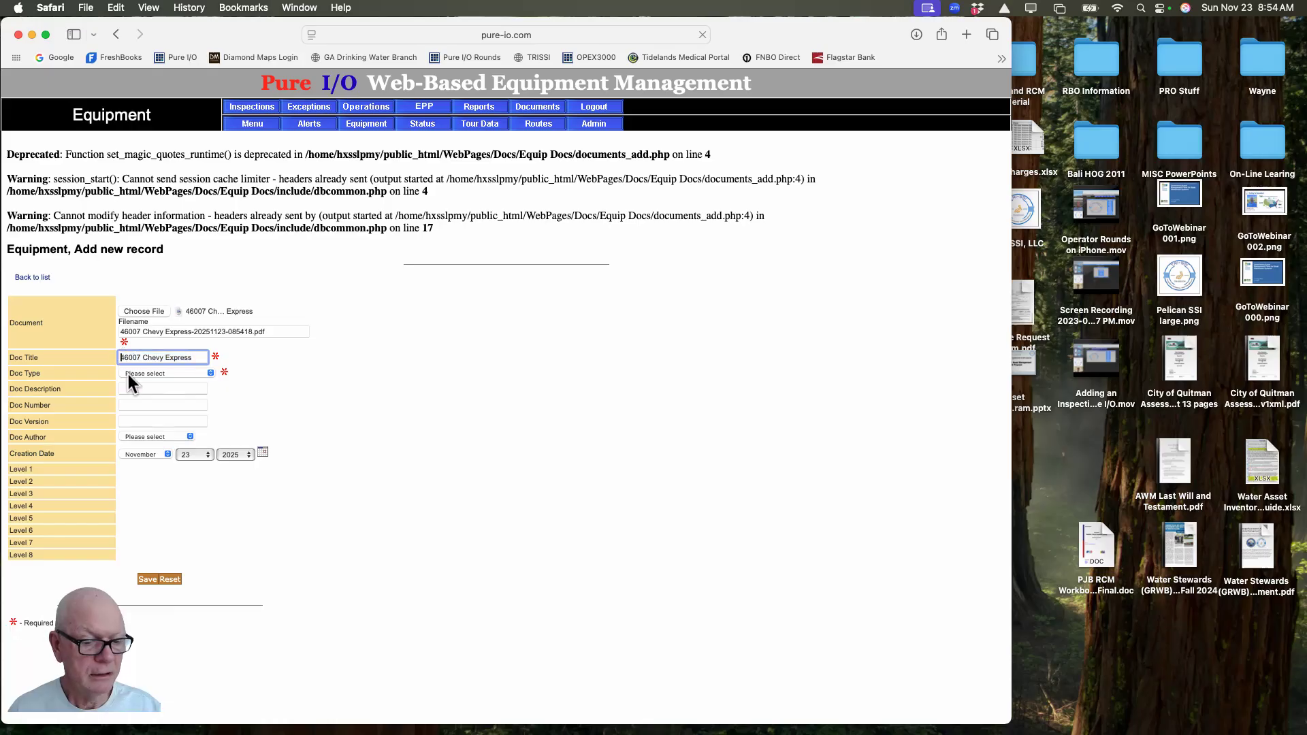
type("Inspec")
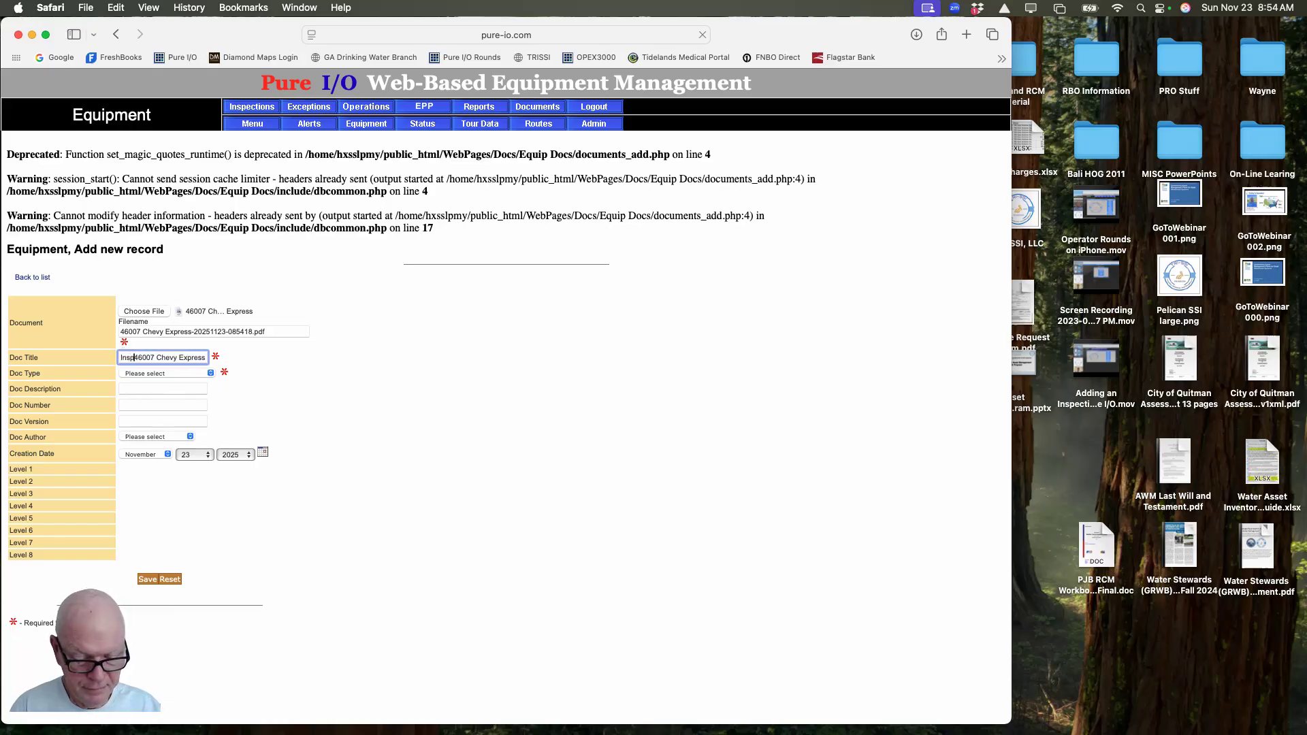
type("tion of")
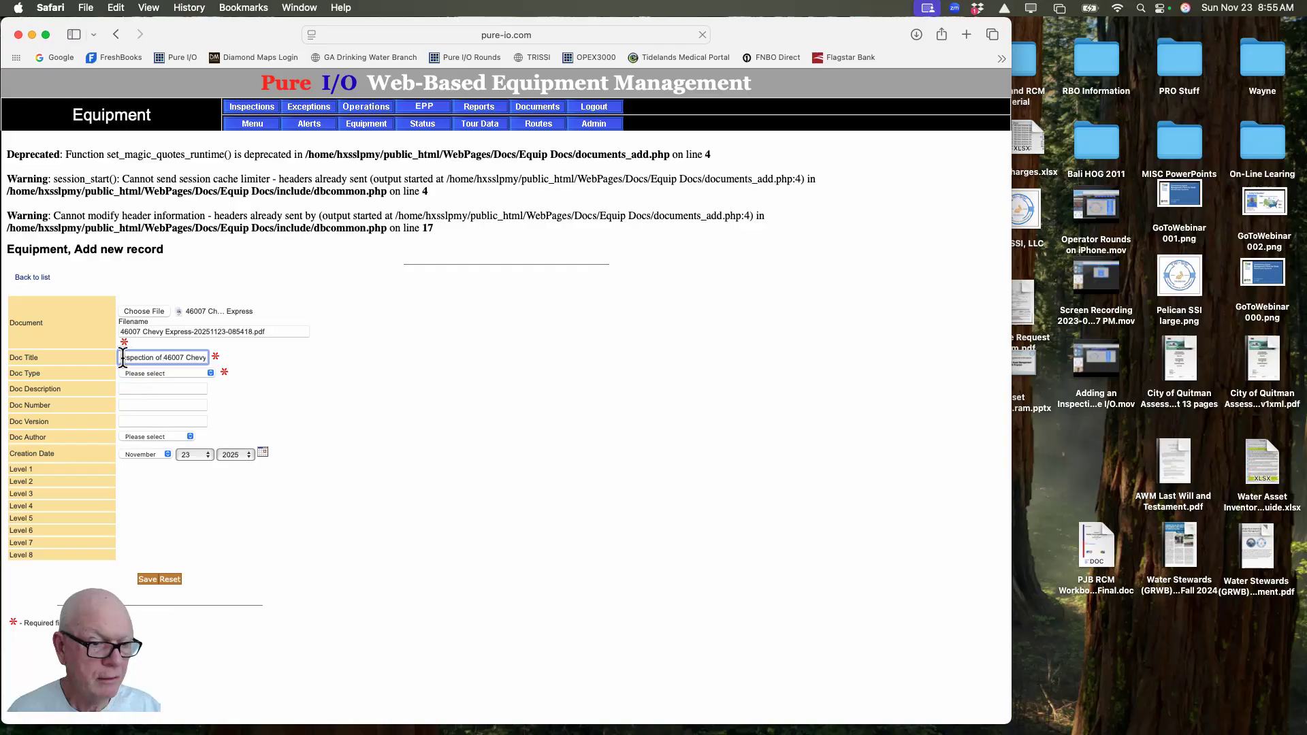
Copy the full document title into the document description and set the document type to "Document - pfd".
left_click_drag(121, 357, 254, 361)
key("super+c")
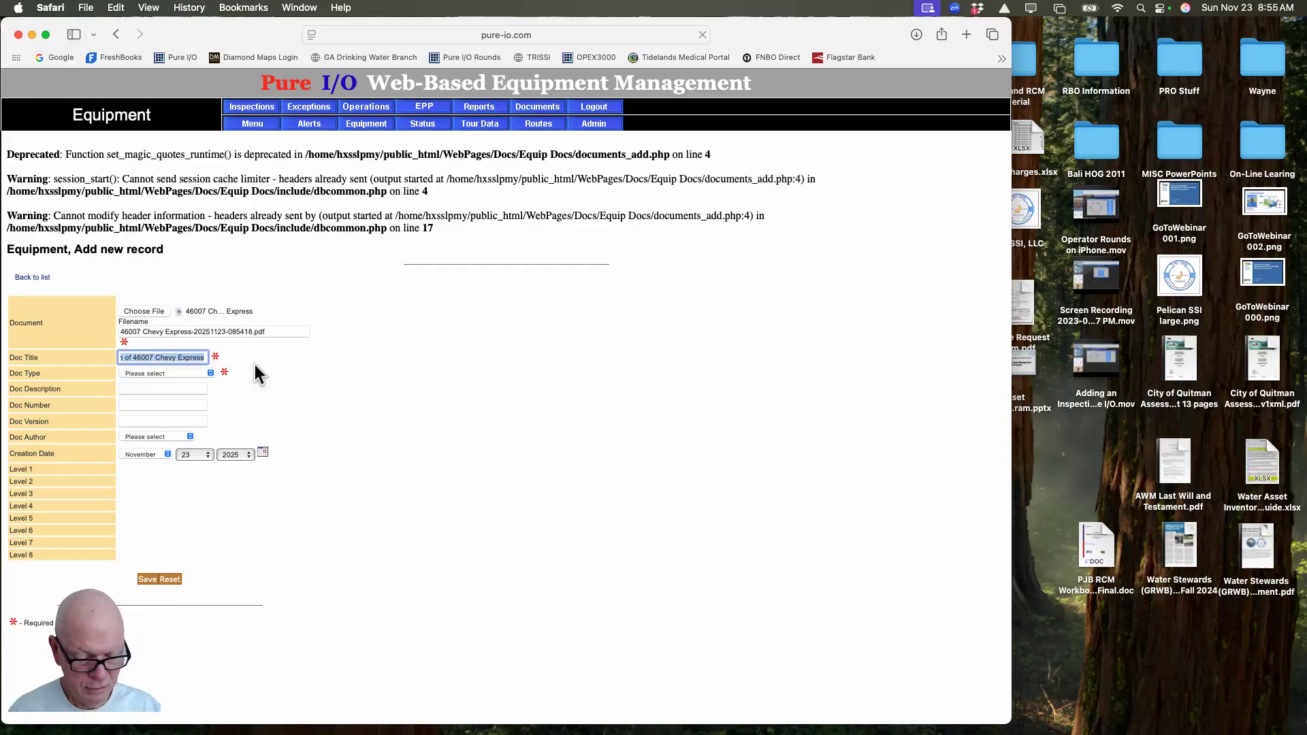
left_click(167, 390)
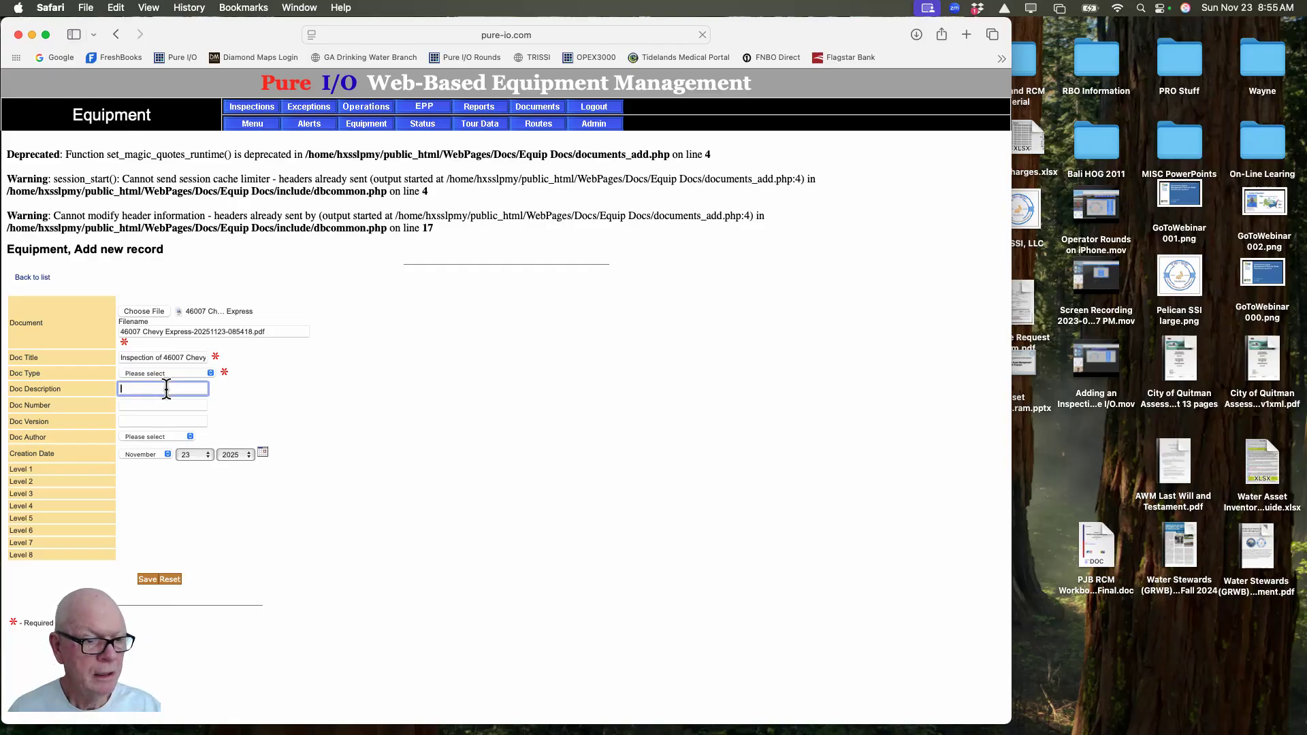
left_click(211, 374)
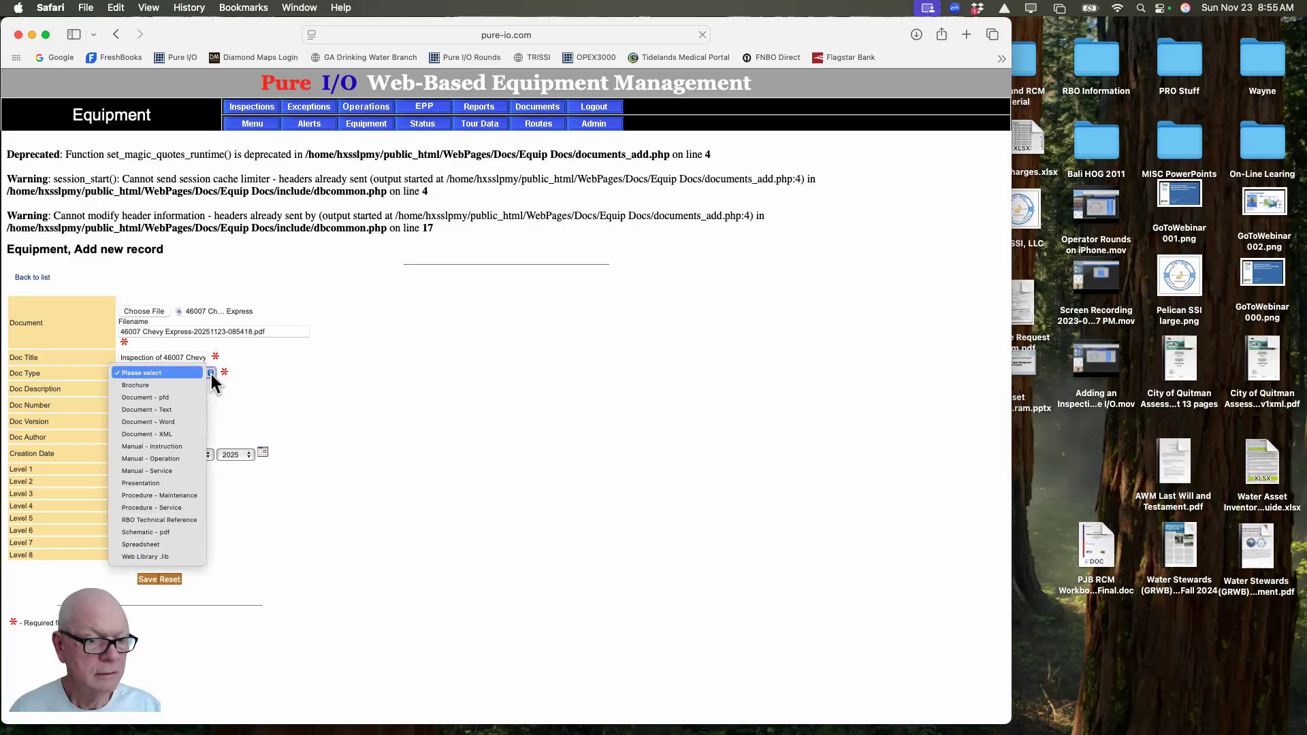
left_click(158, 399)
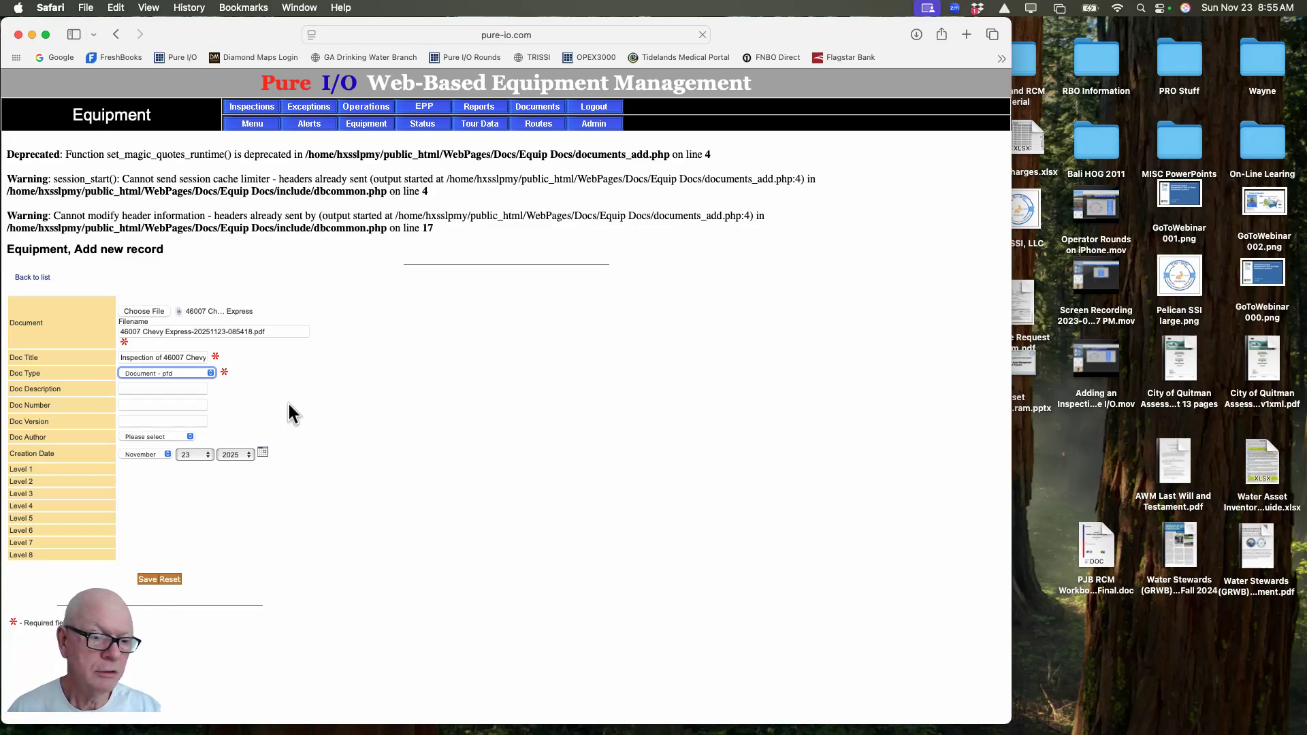
left_click(128, 387)
key("super+v")
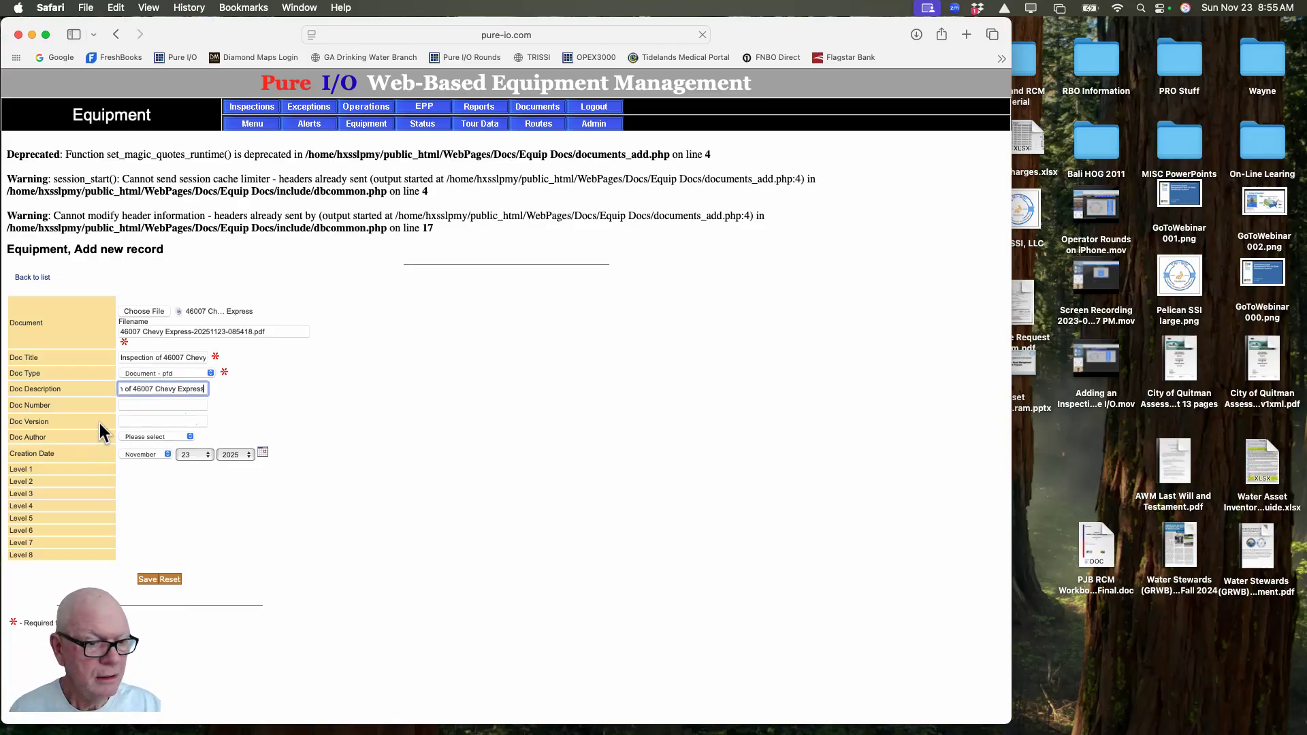
Set the document number to 000123 and the document version to 1.
left_click(138, 405)
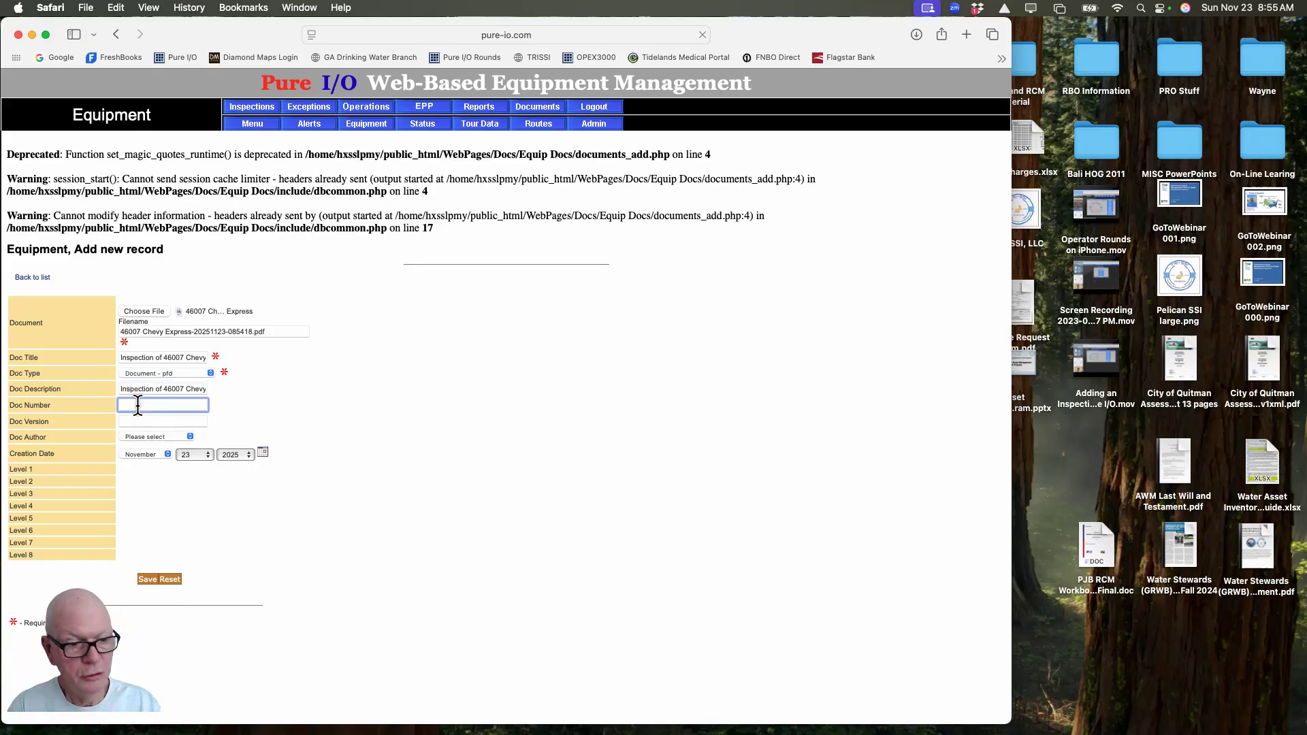
type("0")
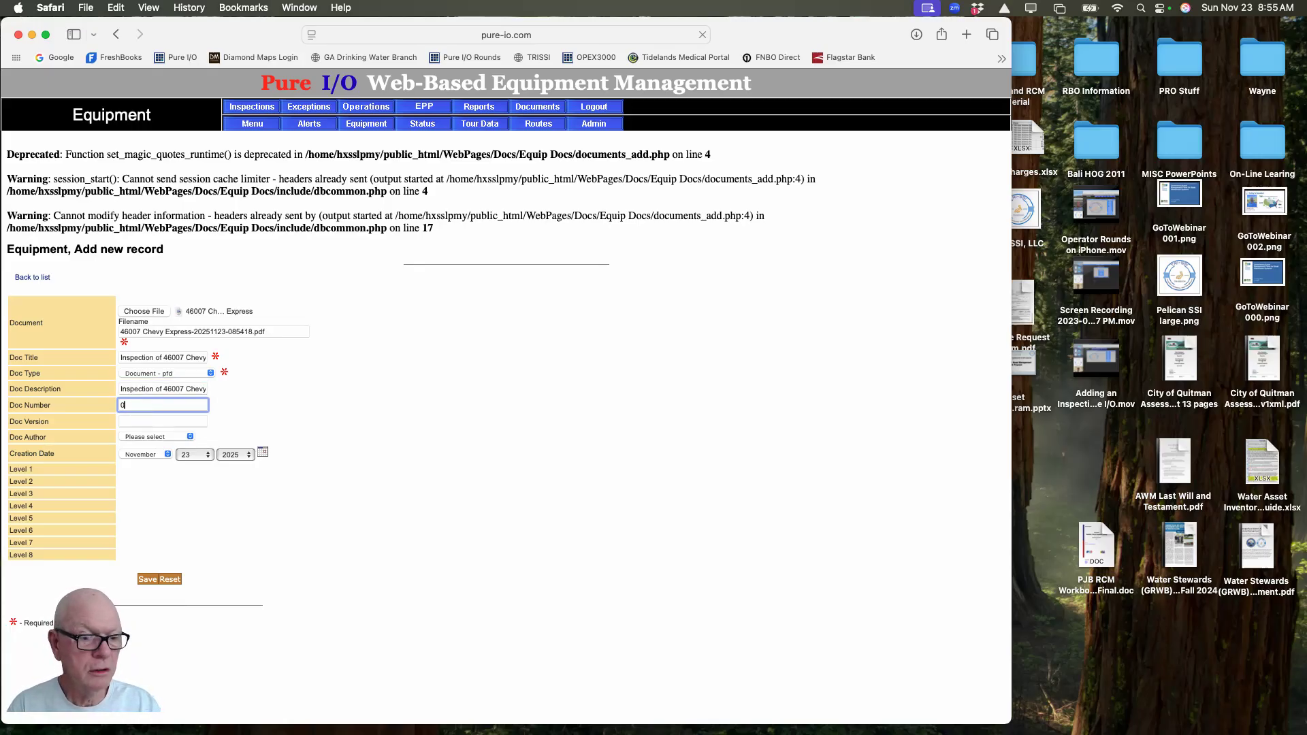
type("001")
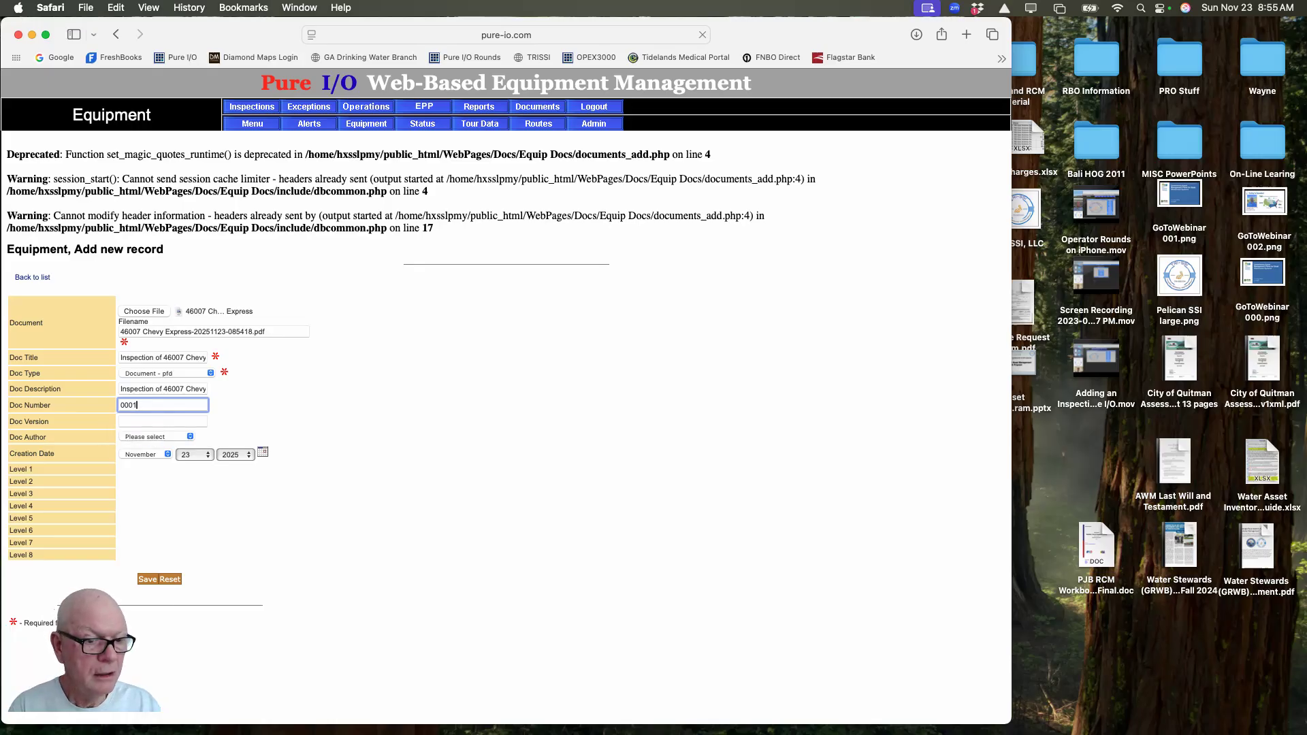
type("2")
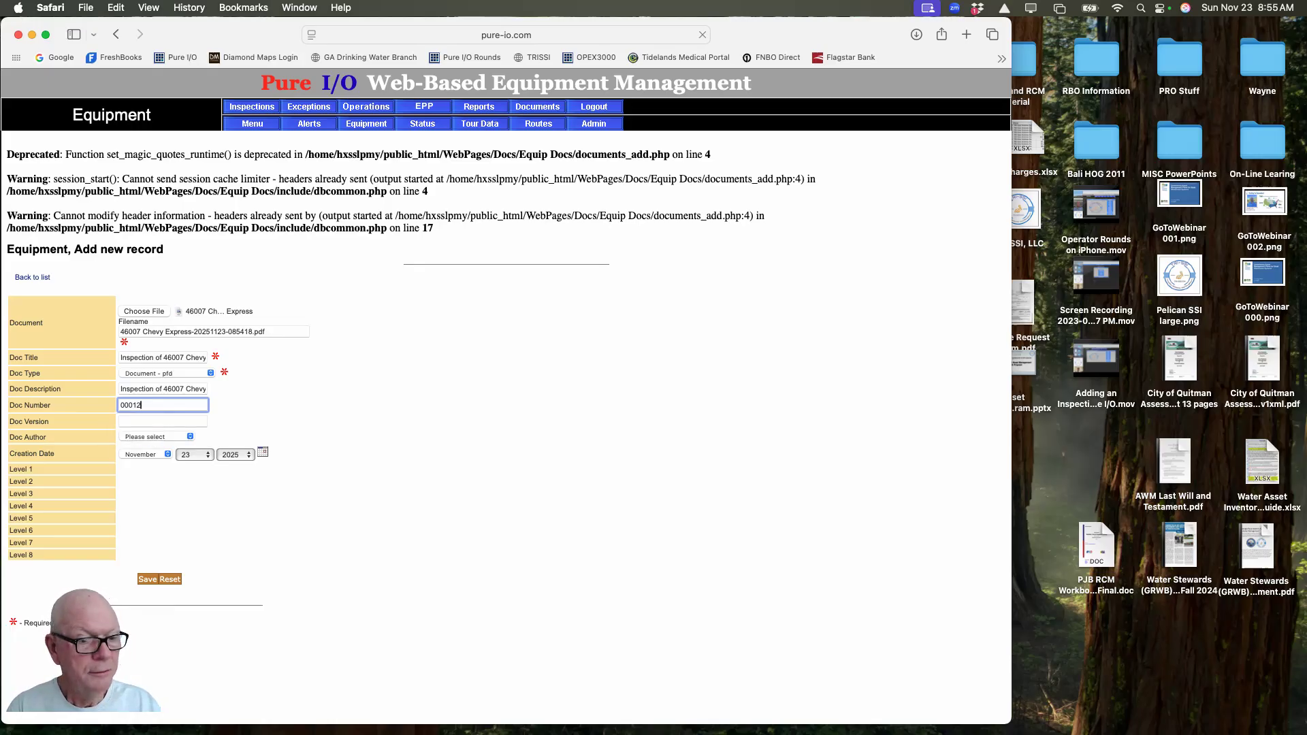
type("3")
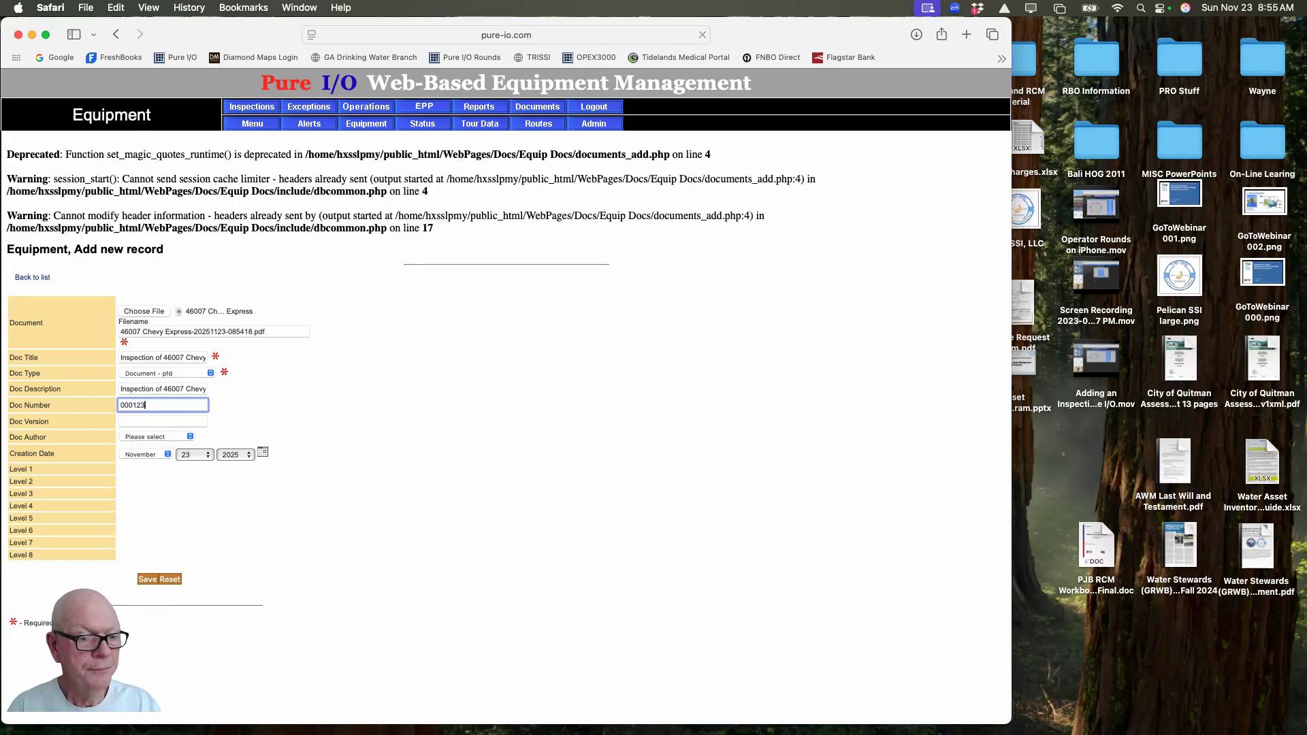
left_click(135, 422)
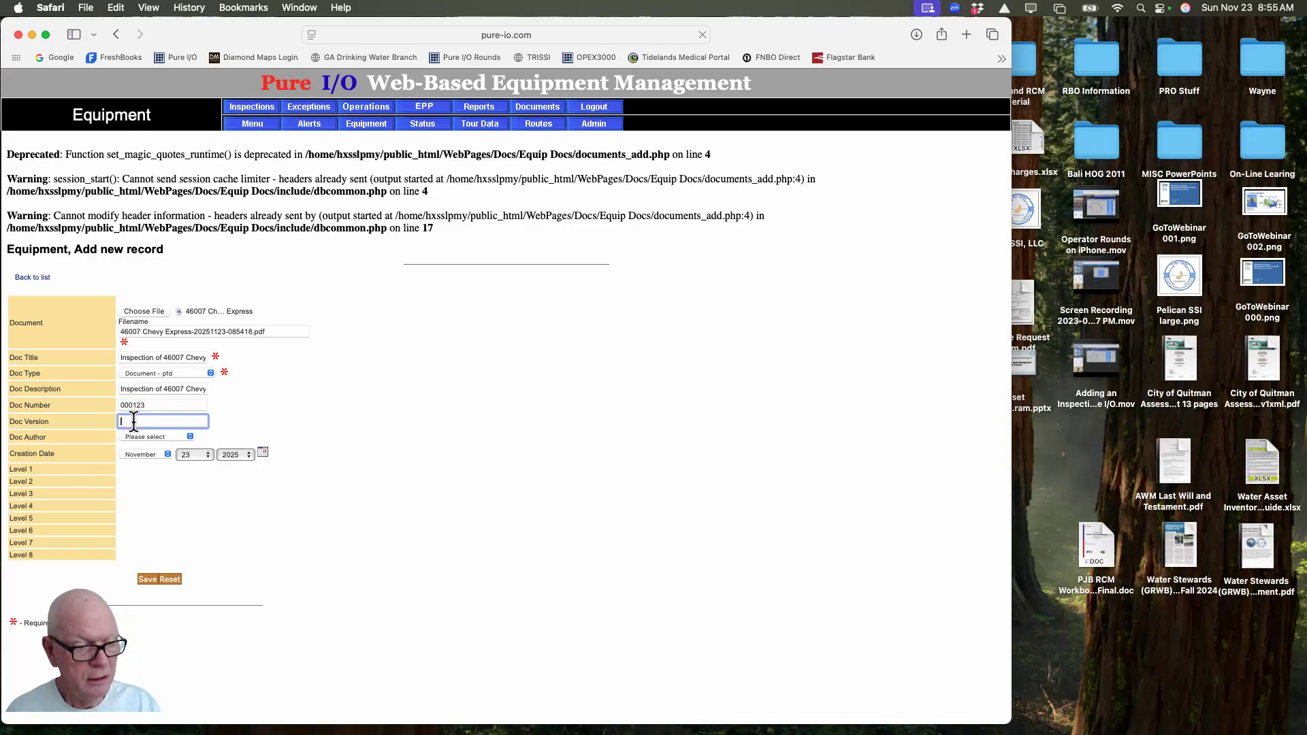
type("1")
Choose the document author's name, then save the new record and return to the vehicle's document list.
left_click(191, 435)
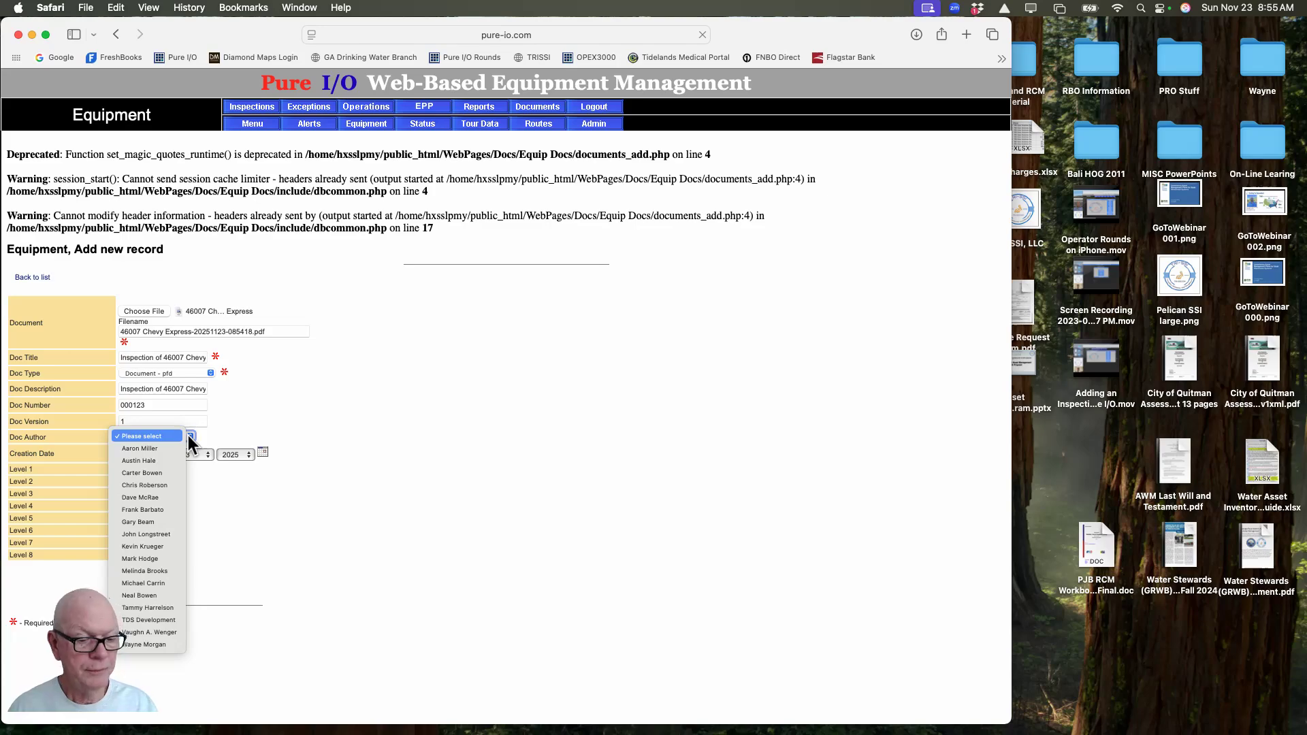
left_click(140, 644)
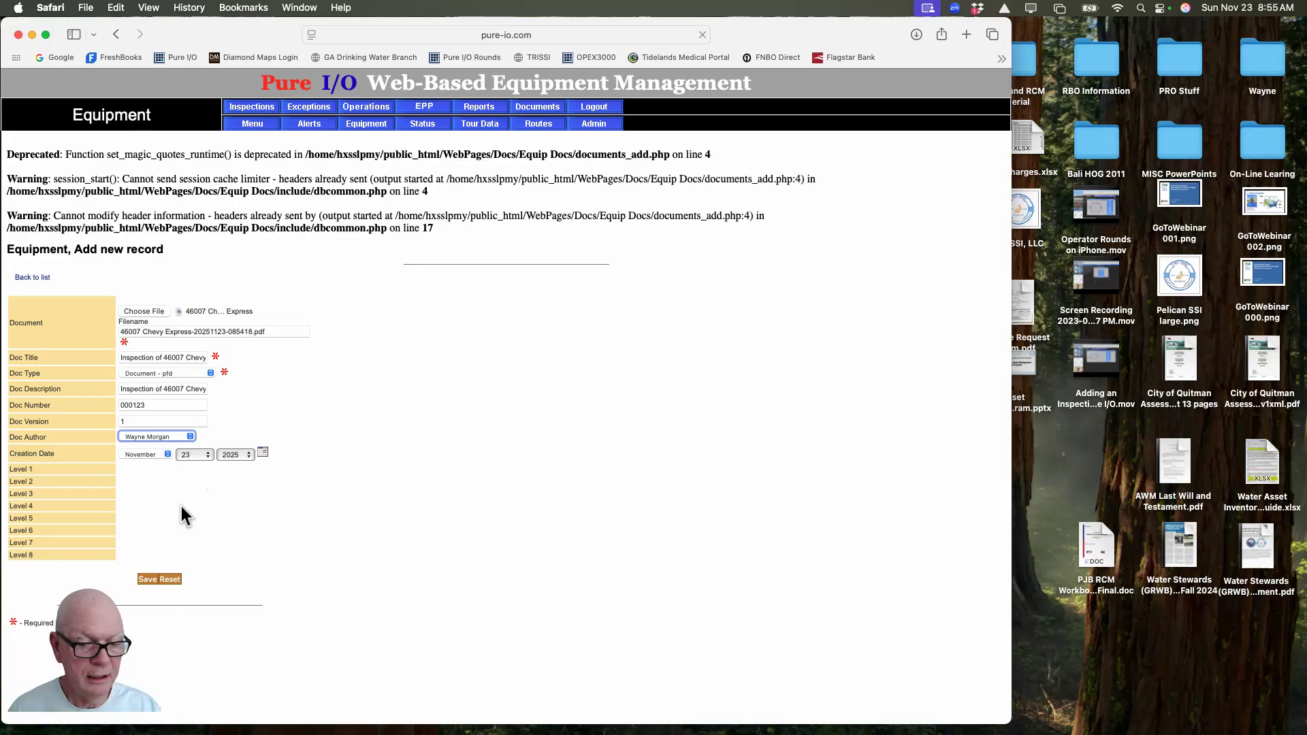
left_click(150, 580)
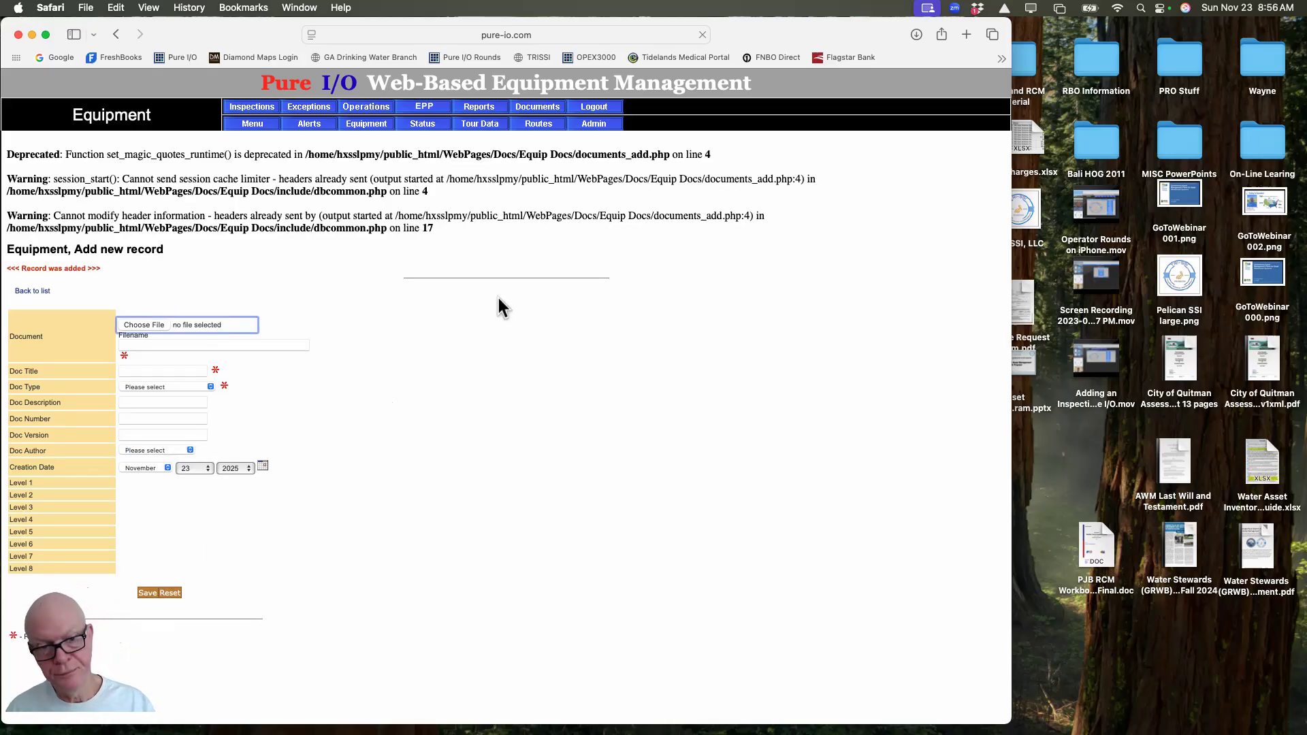
left_click(32, 292)
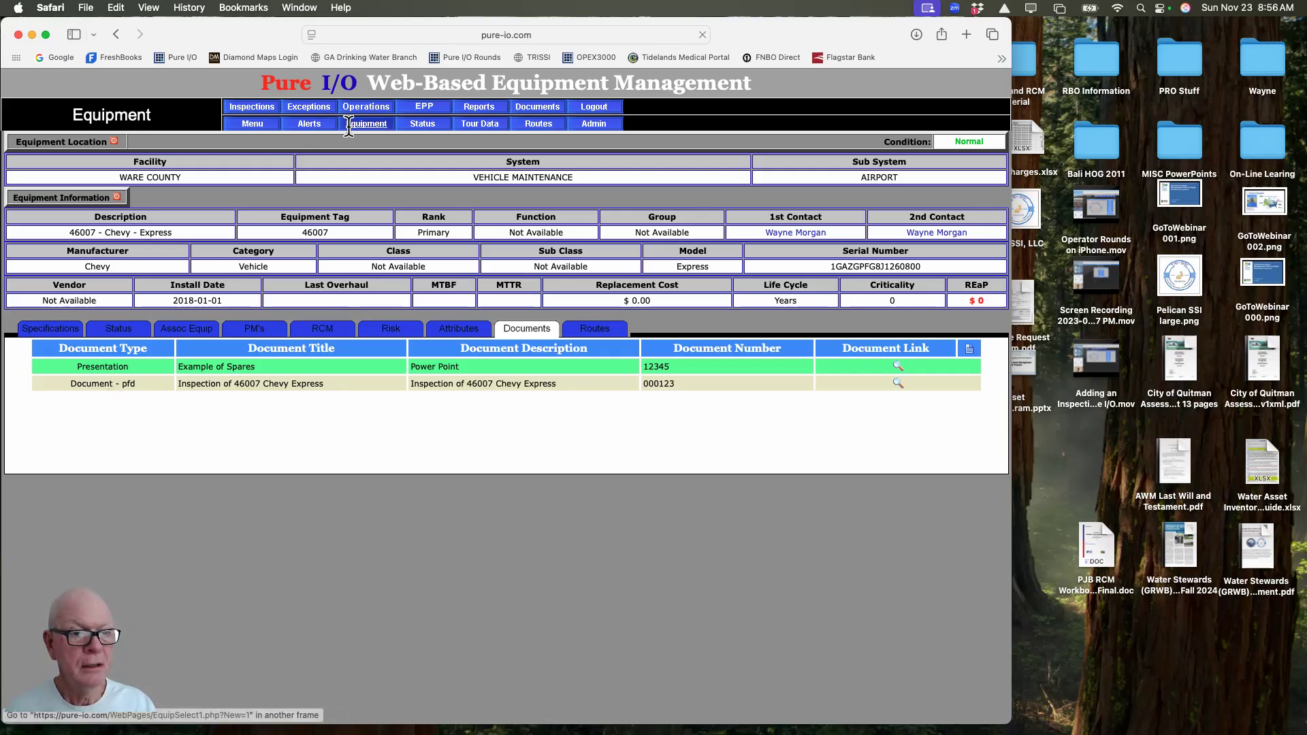
Reopen the 46007 - Chevy - Express record from the main menu's equipment selection and show its documents.
left_click(253, 125)
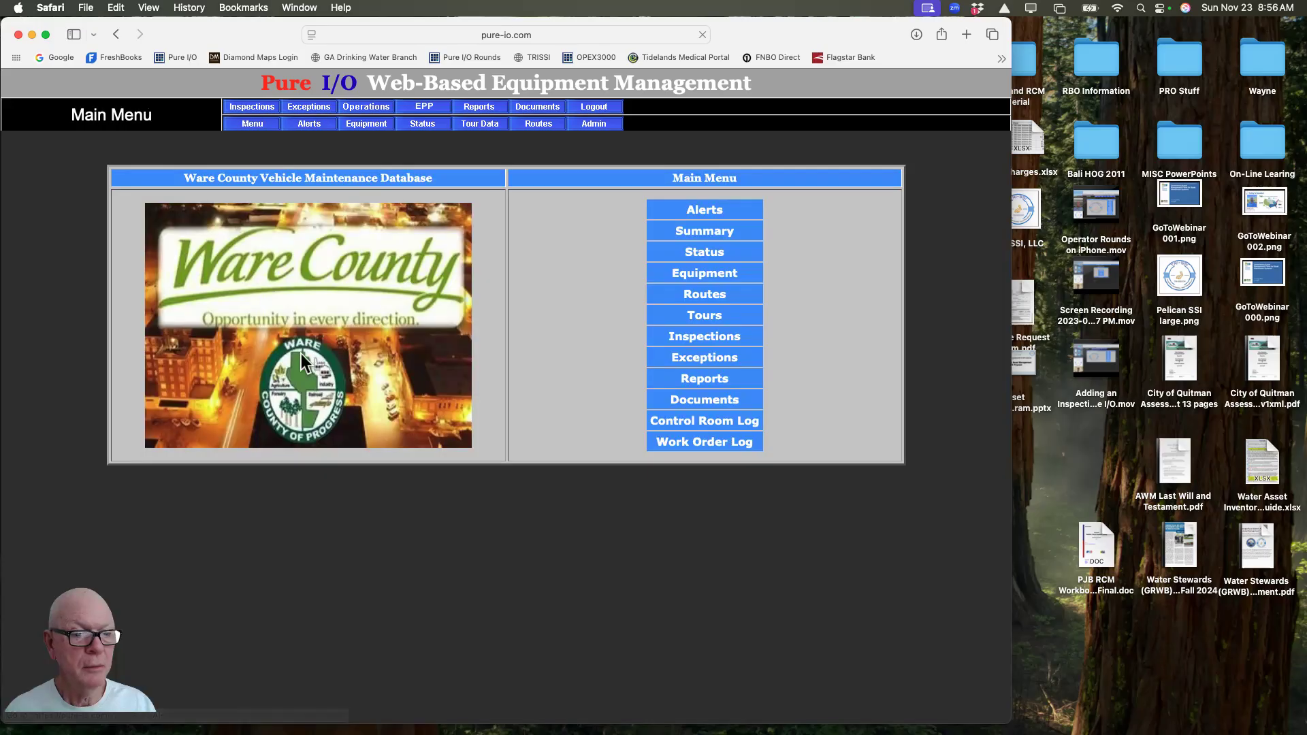
left_click(364, 123)
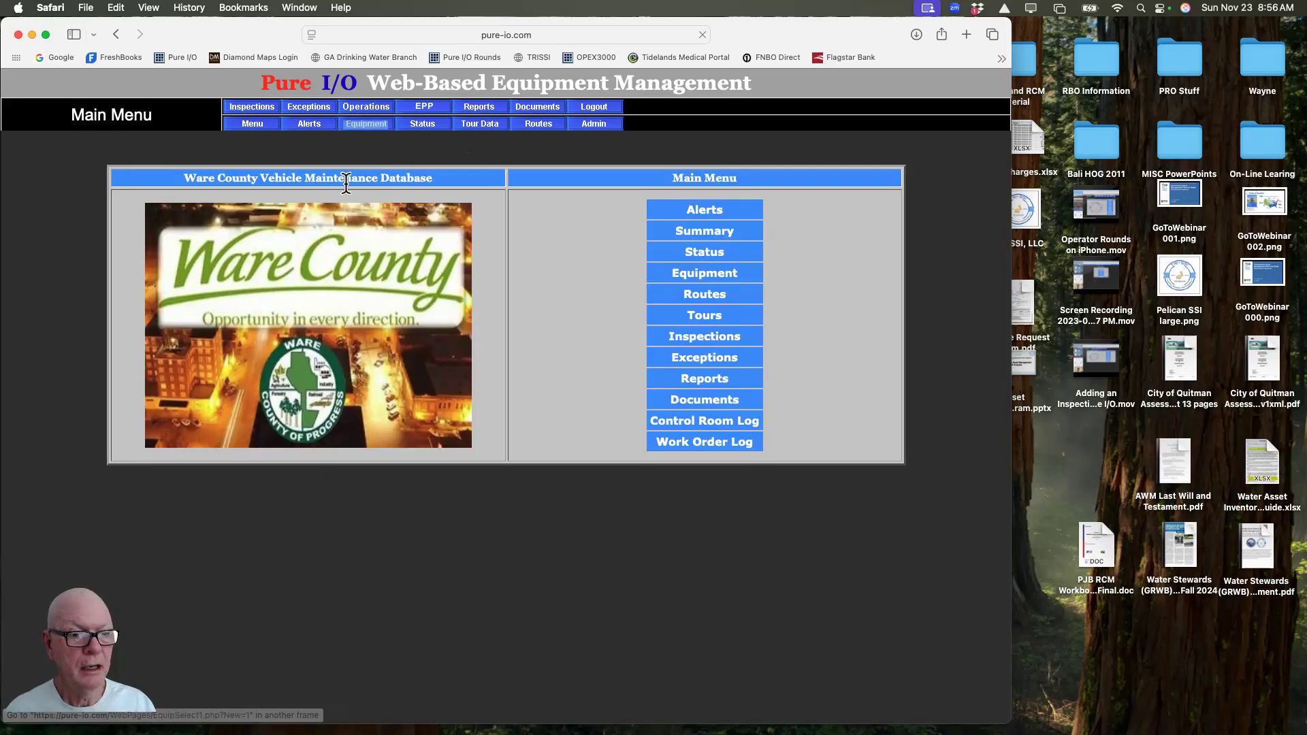
left_click(373, 124)
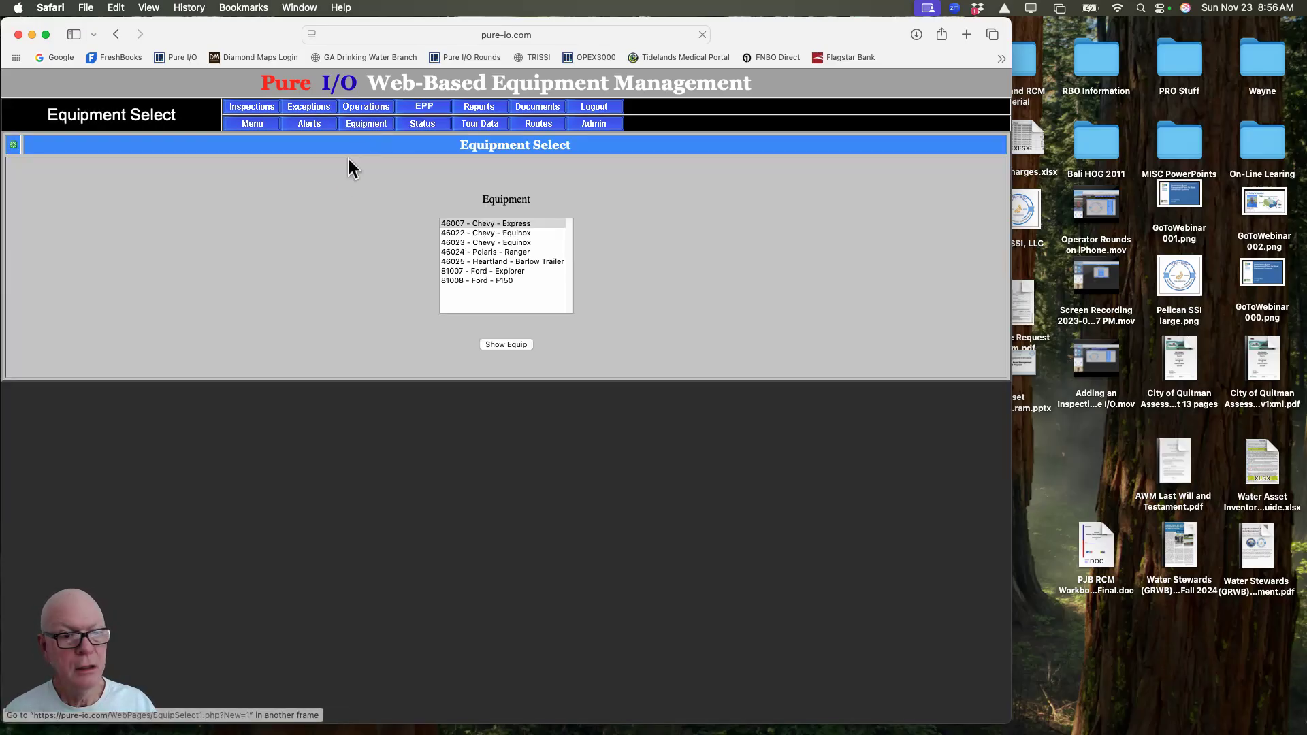
left_click(500, 224)
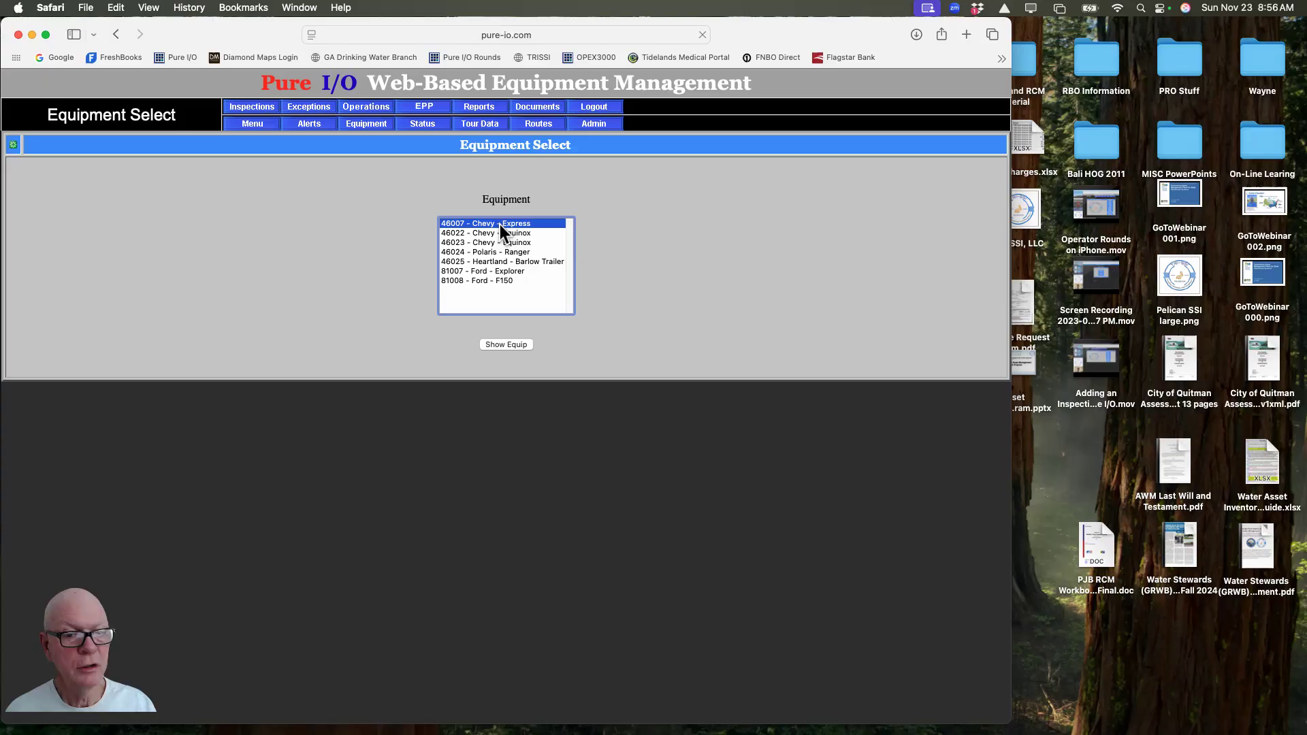
left_click(503, 341)
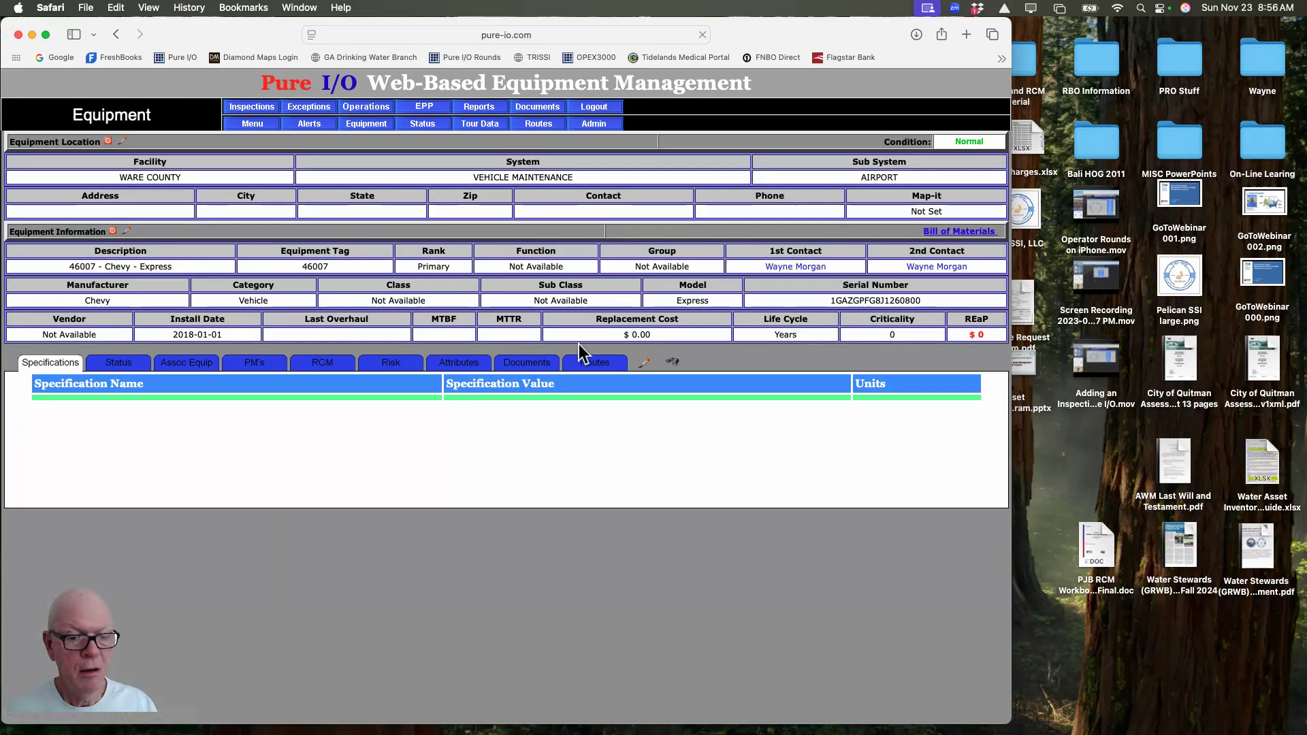
left_click(533, 367)
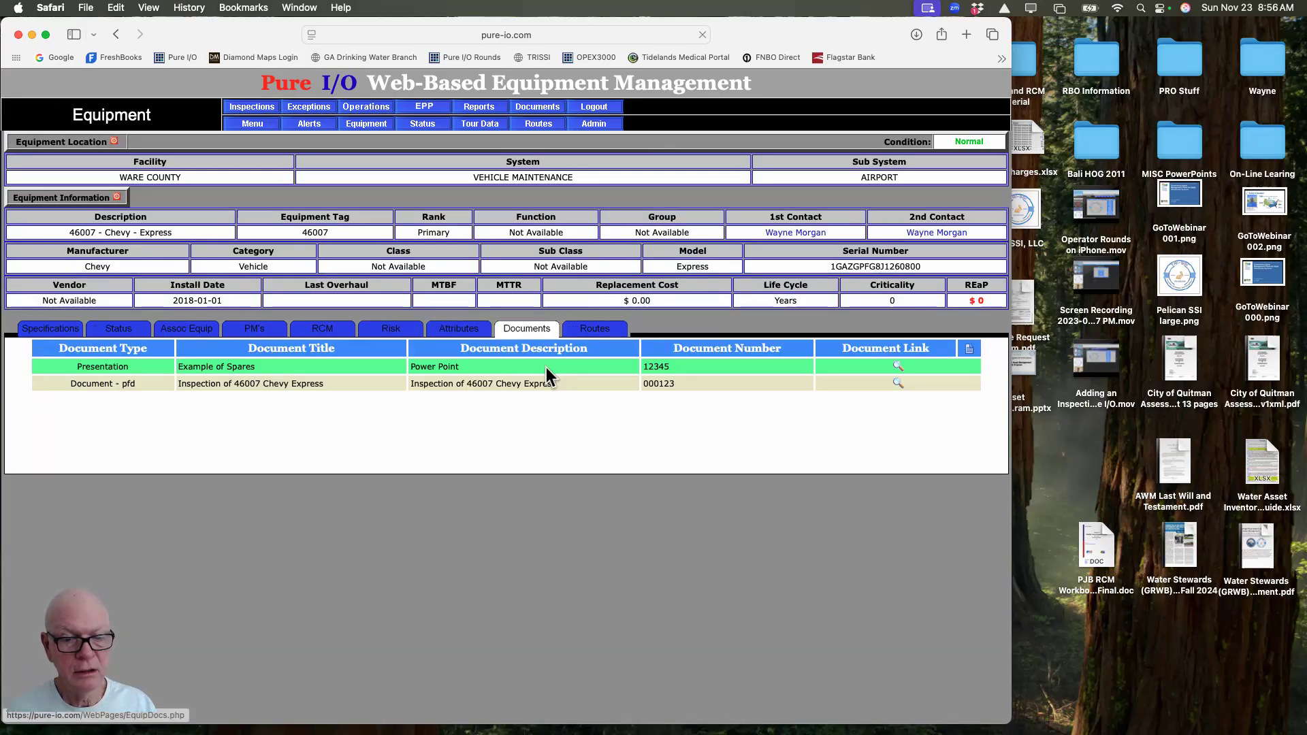
View the PDF linked to the "Inspection of 46007 Chevy Express" document, then return to the vehicle's specifications.
left_click(896, 382)
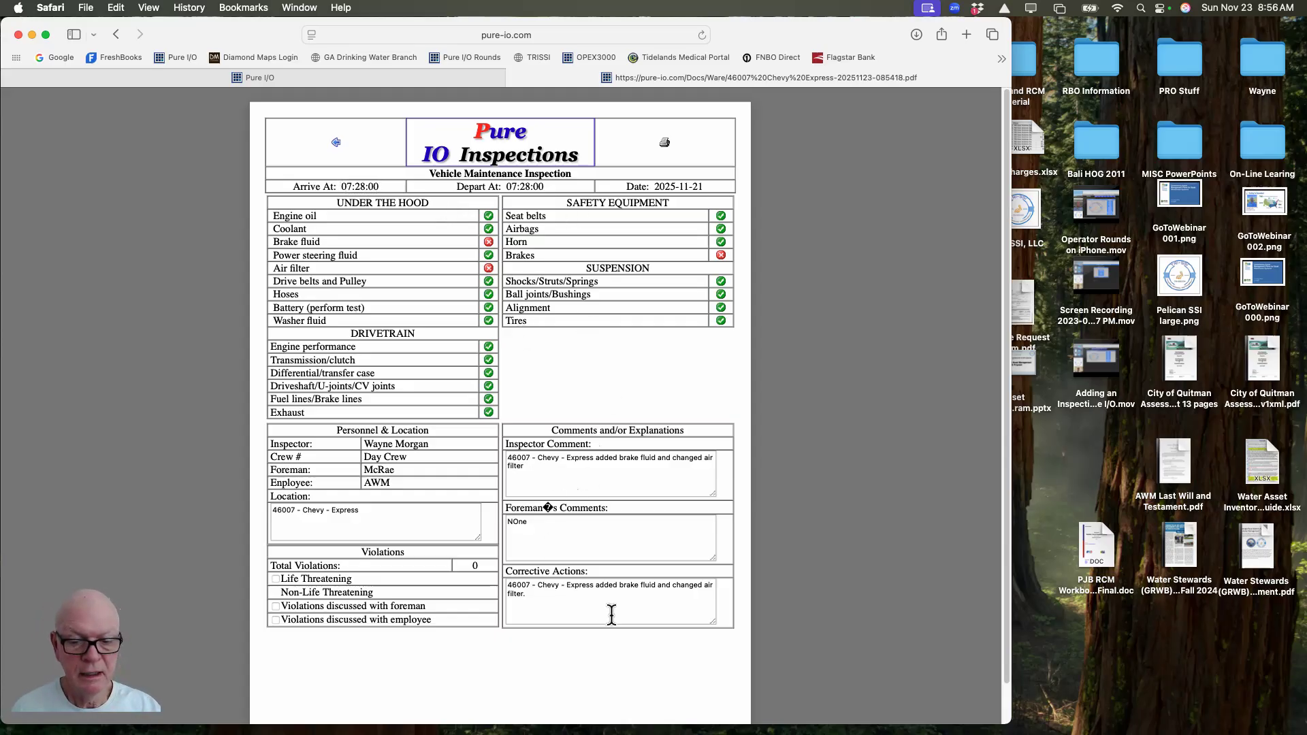
left_click(514, 78)
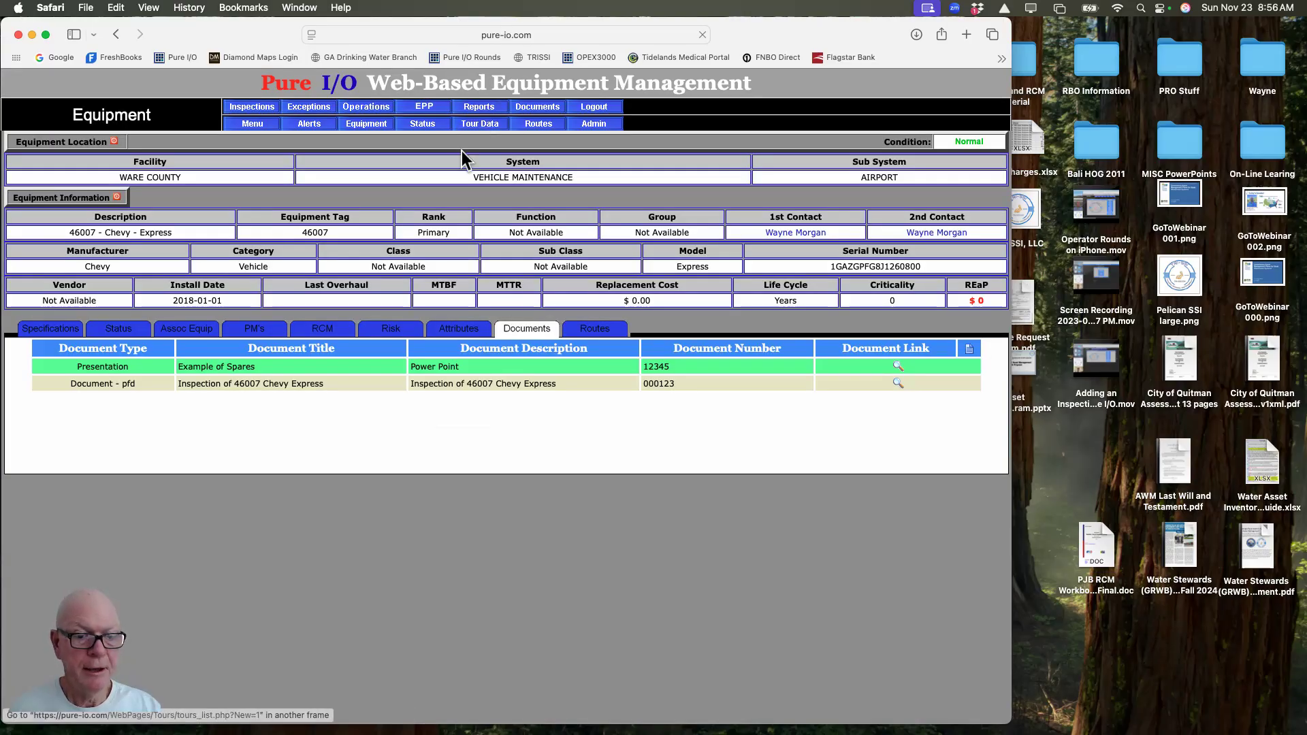
left_click(54, 328)
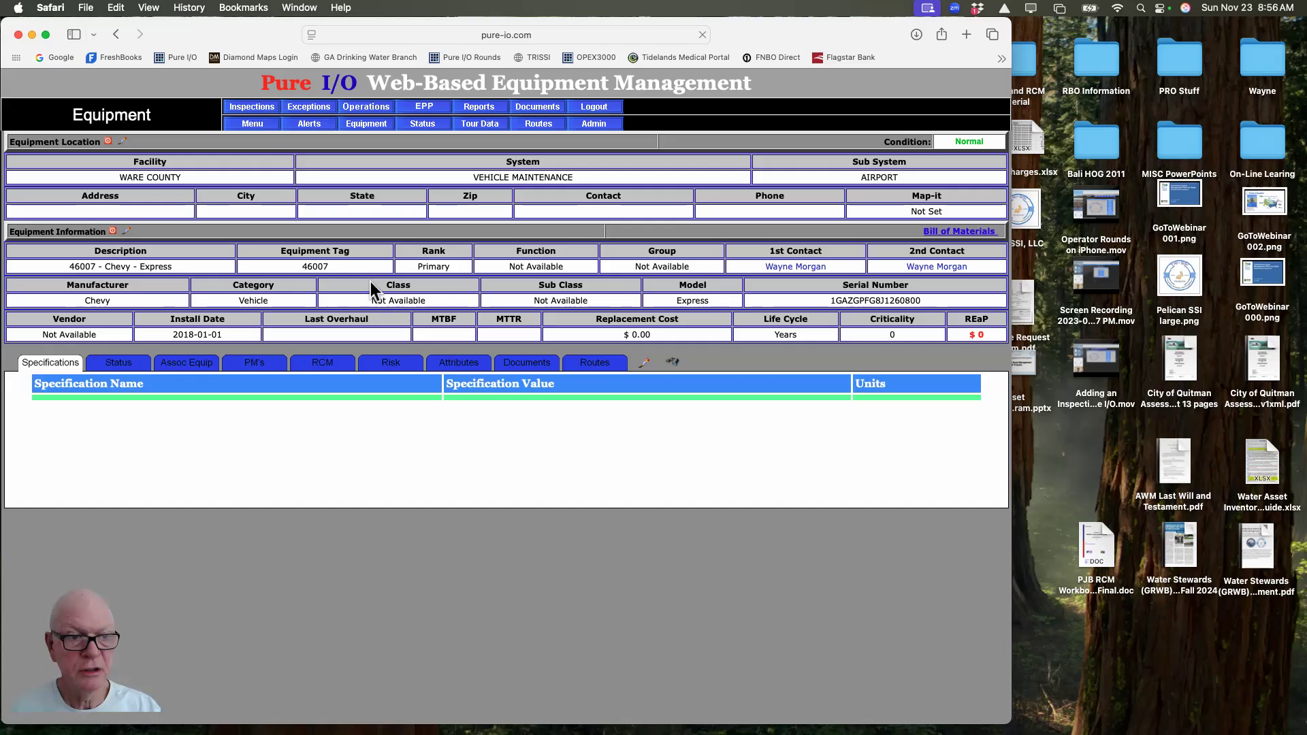
Go back through the main menu to the equipment selection and choose the Airport group in the system tree.
left_click(264, 123)
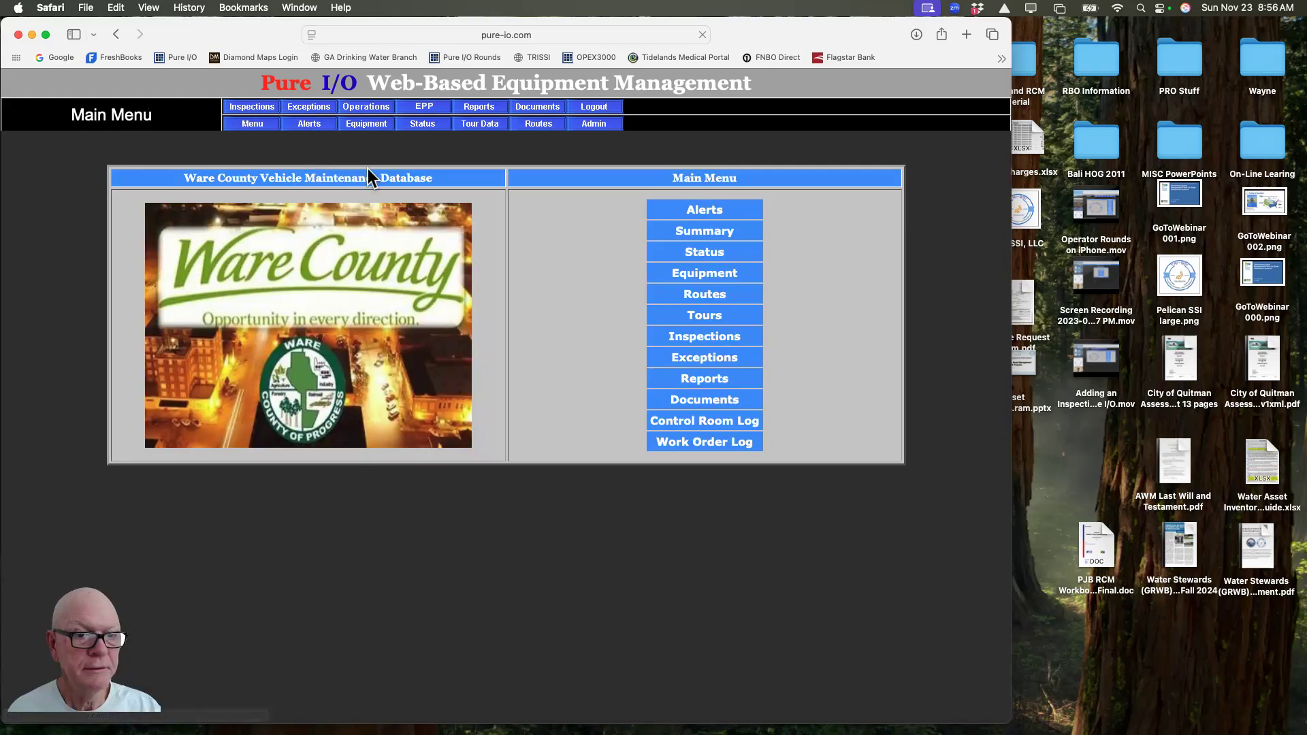
left_click(366, 123)
left_click(14, 146)
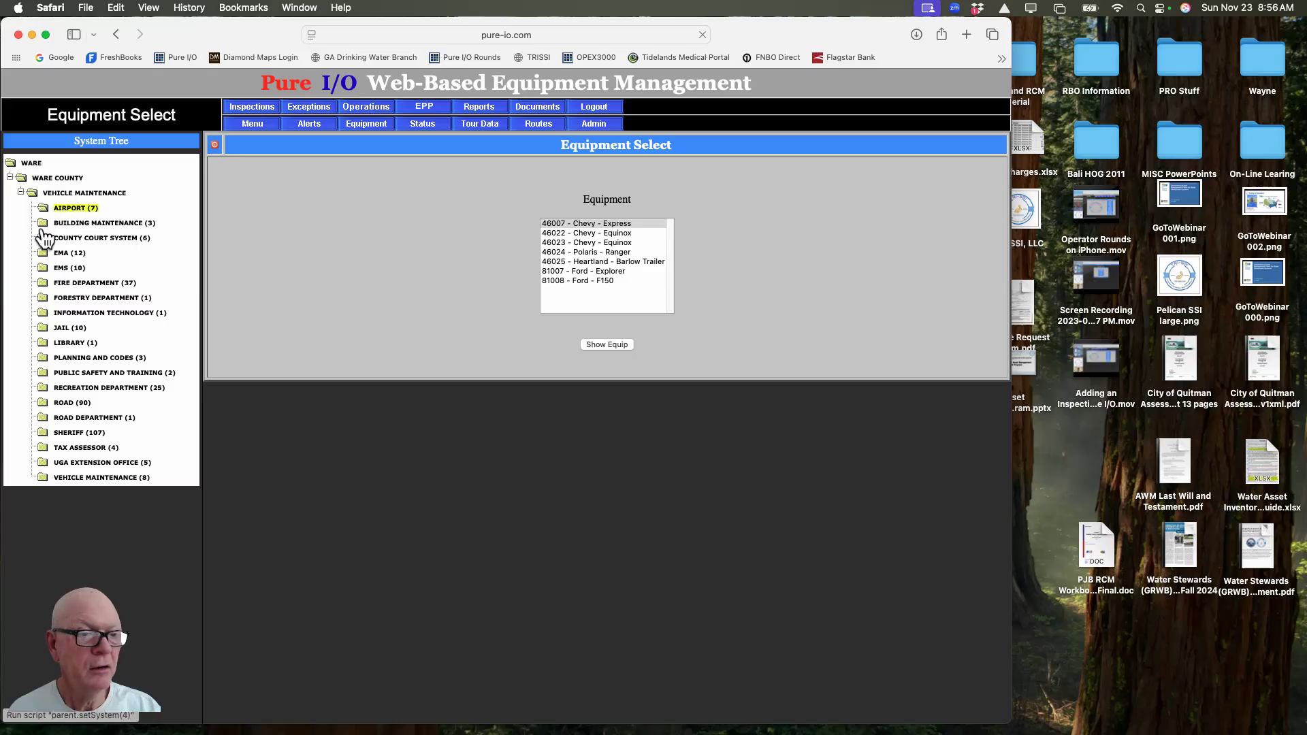
left_click(20, 192)
left_click(20, 192)
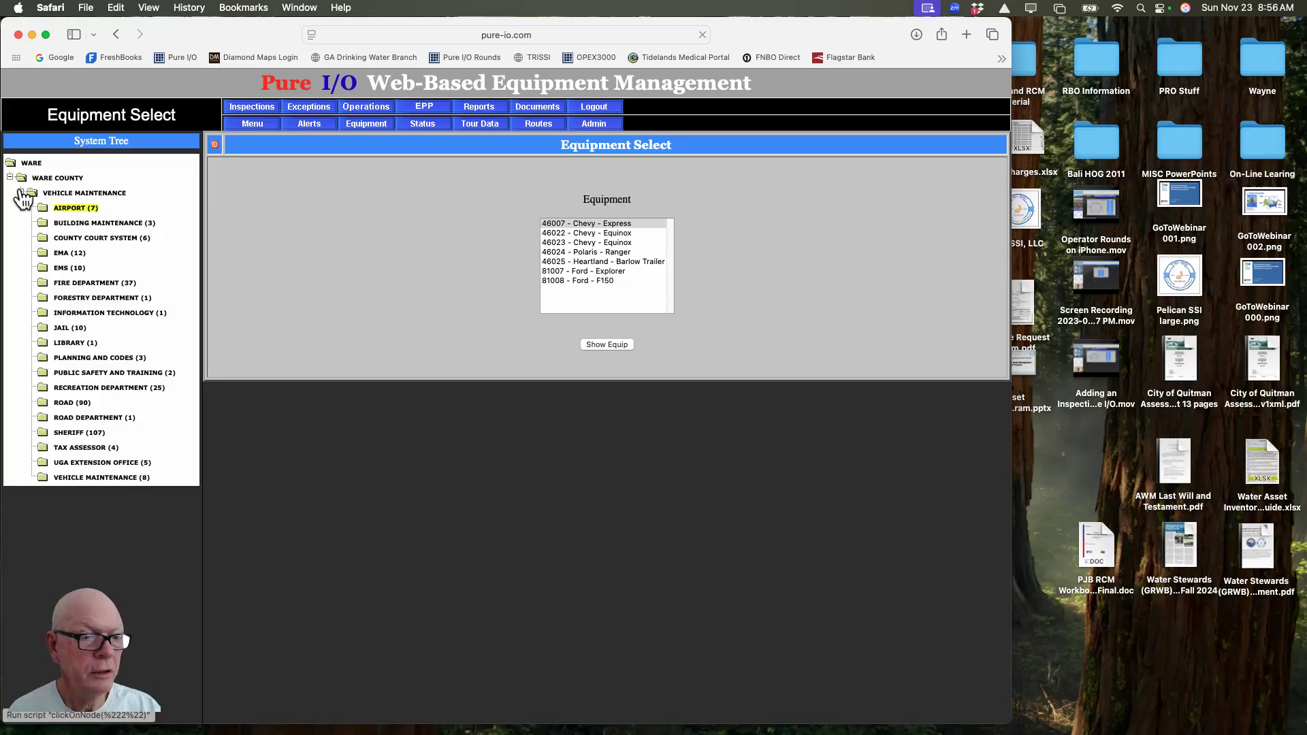
left_click(75, 207)
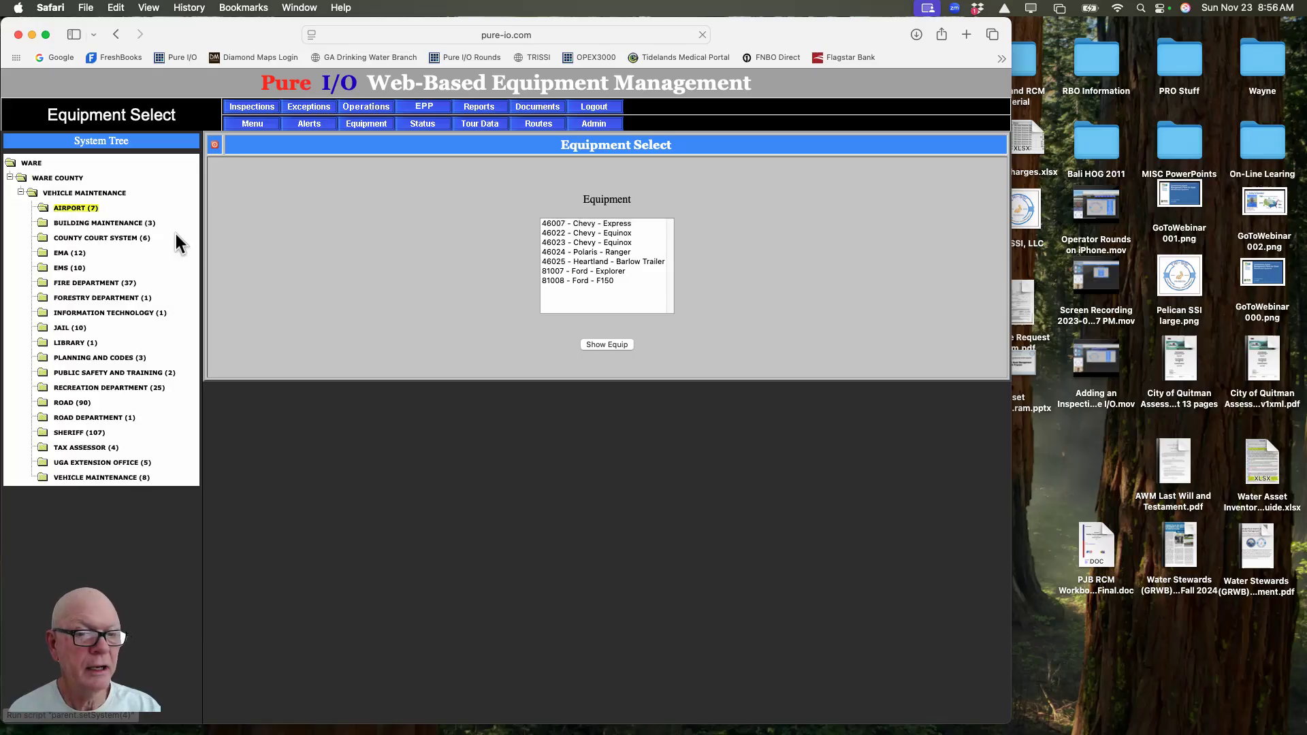
left_click(215, 147)
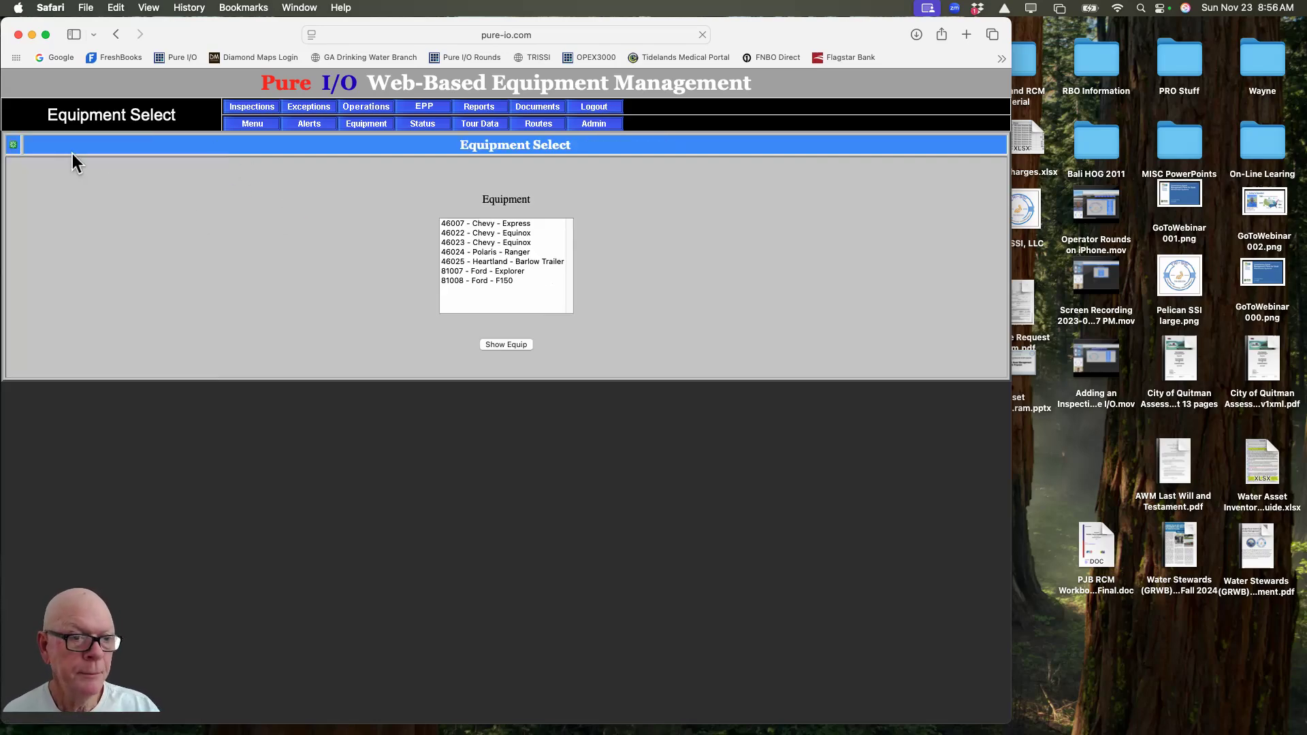
Review the 46007 - Chevy - Express documents and the blank add-document form, then go back to the vehicle's specifications.
left_click(520, 223)
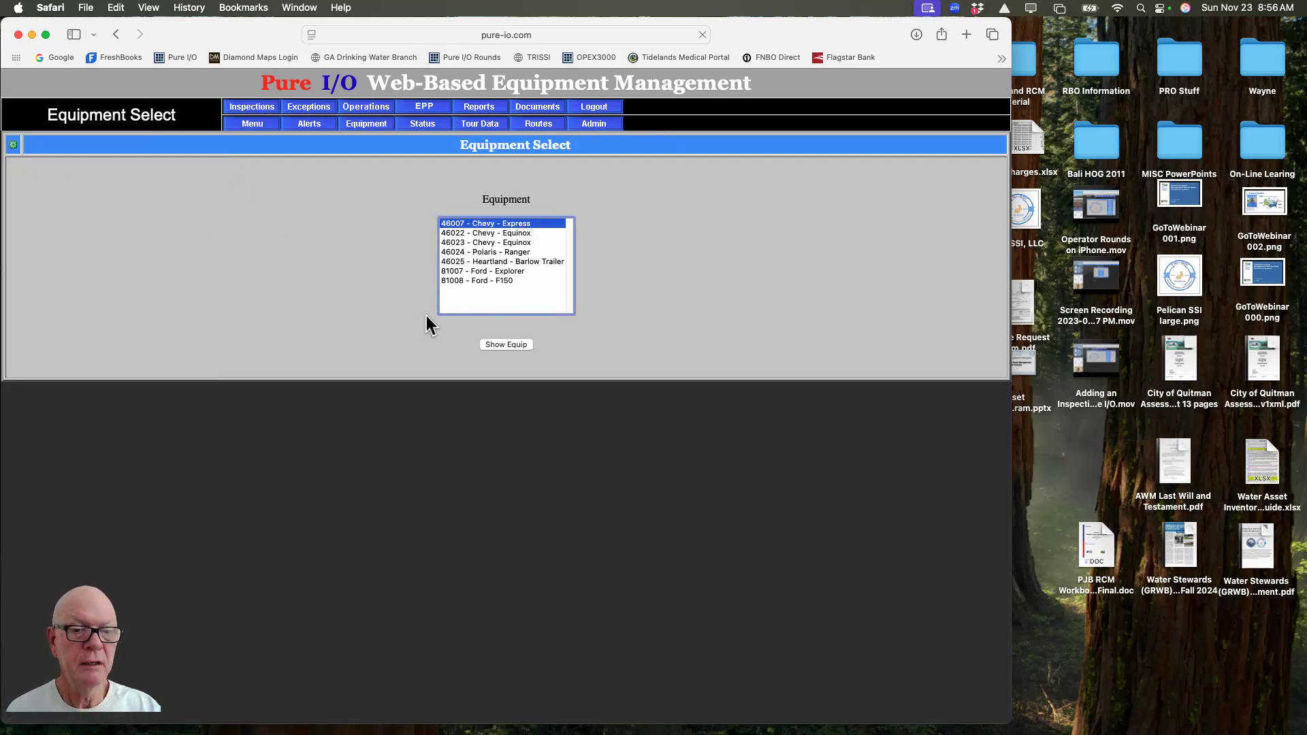
left_click(505, 345)
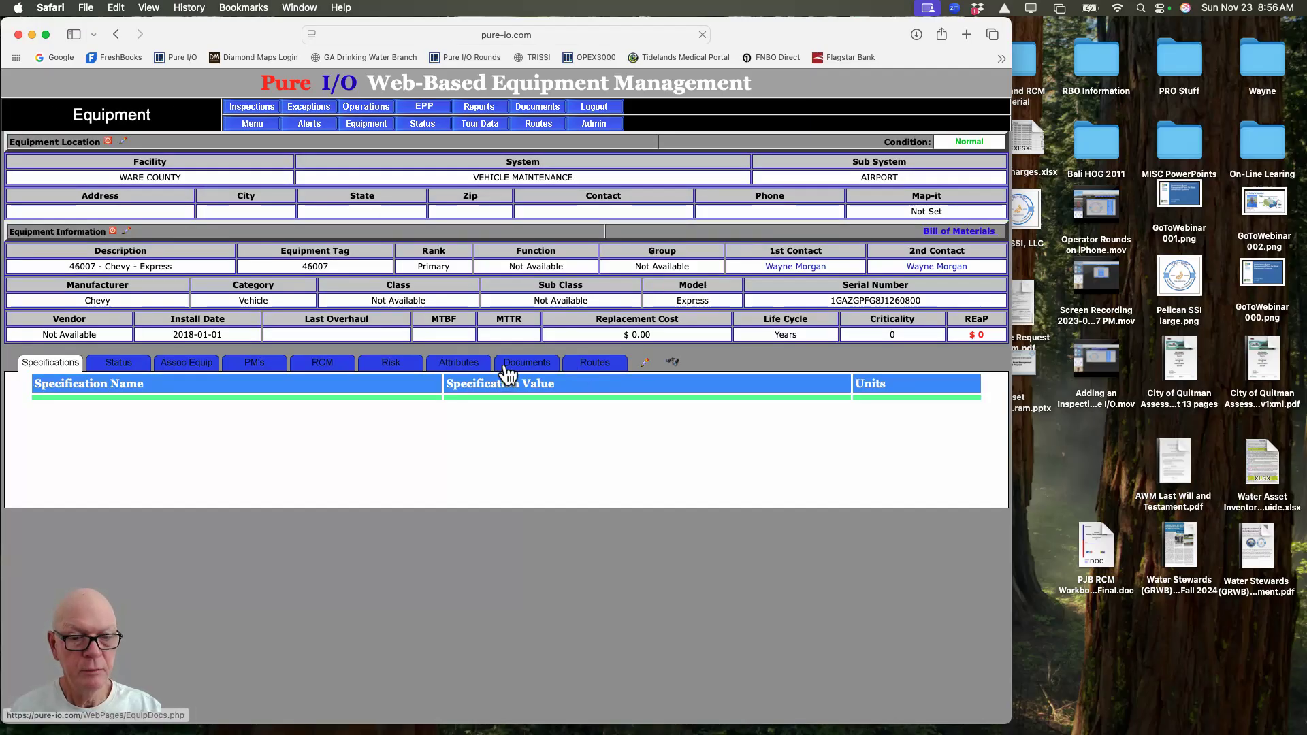
double_click(547, 364)
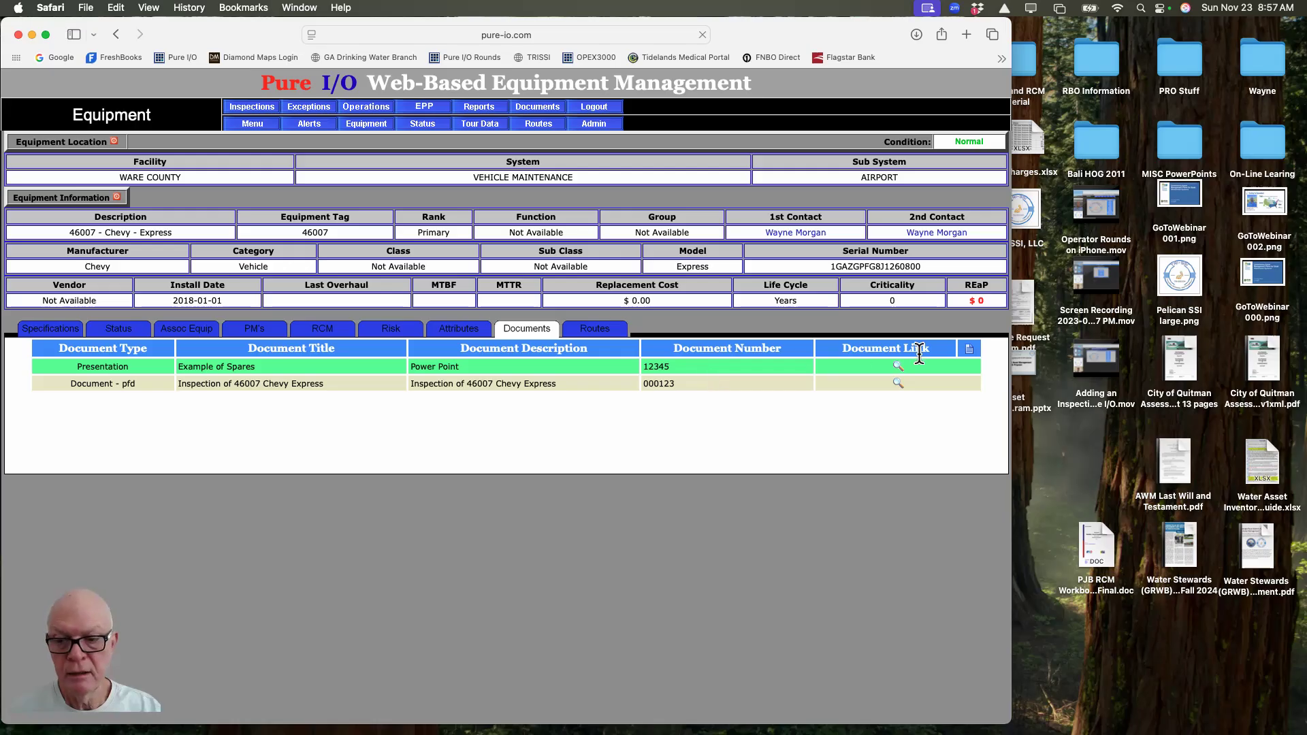
left_click(969, 351)
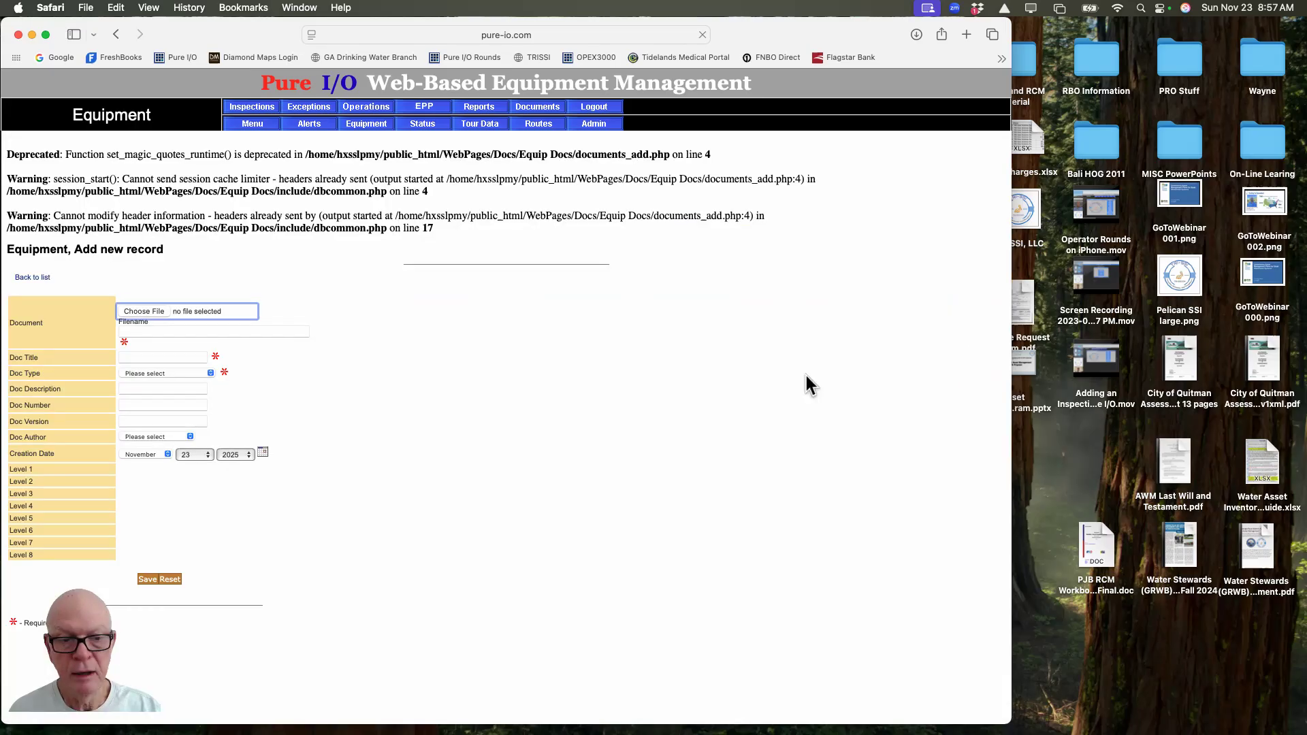
left_click(115, 34)
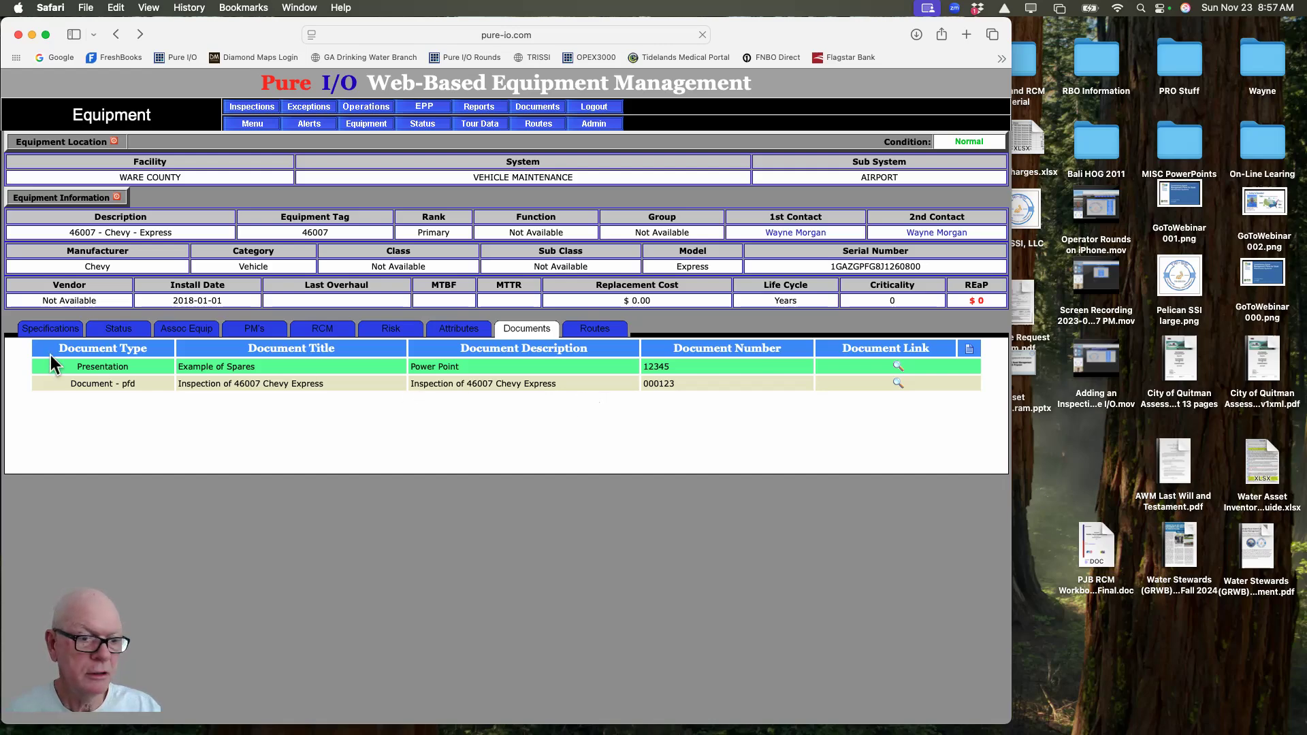
left_click(53, 329)
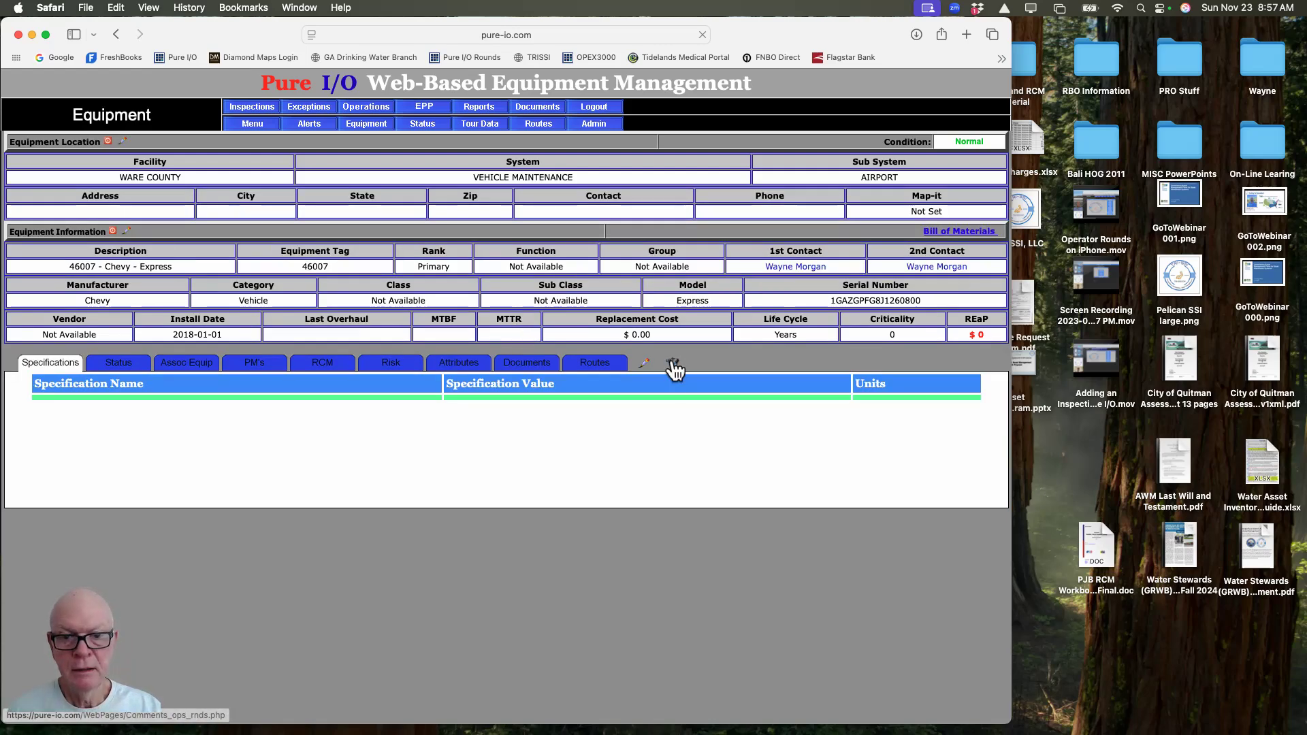